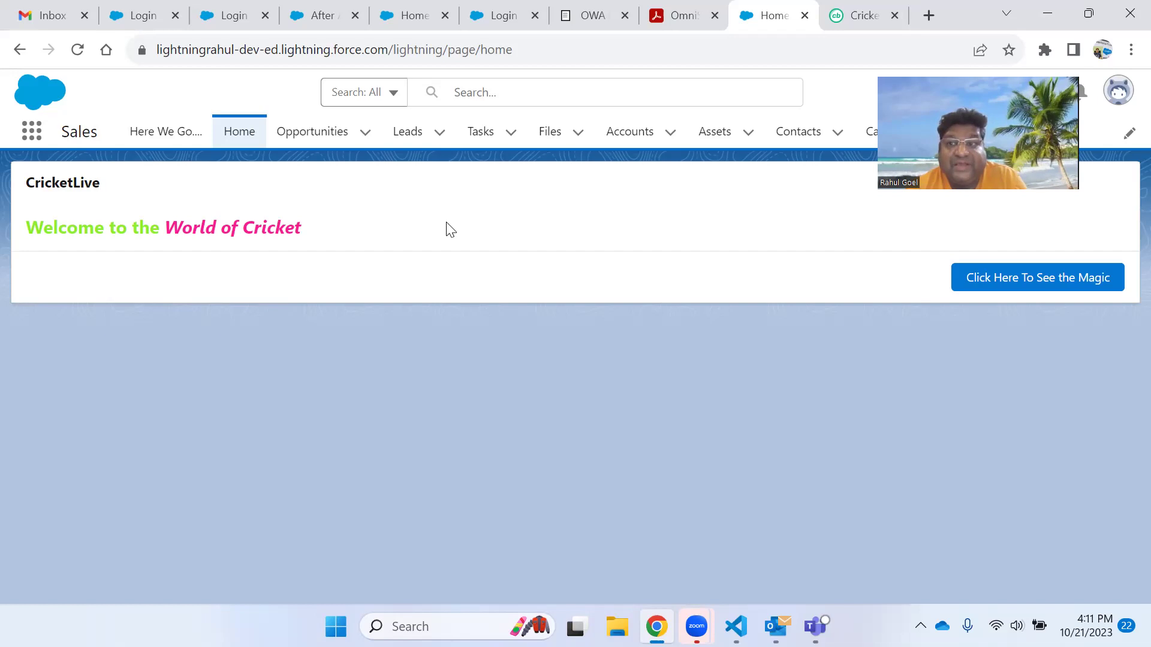
left_click(849, 9)
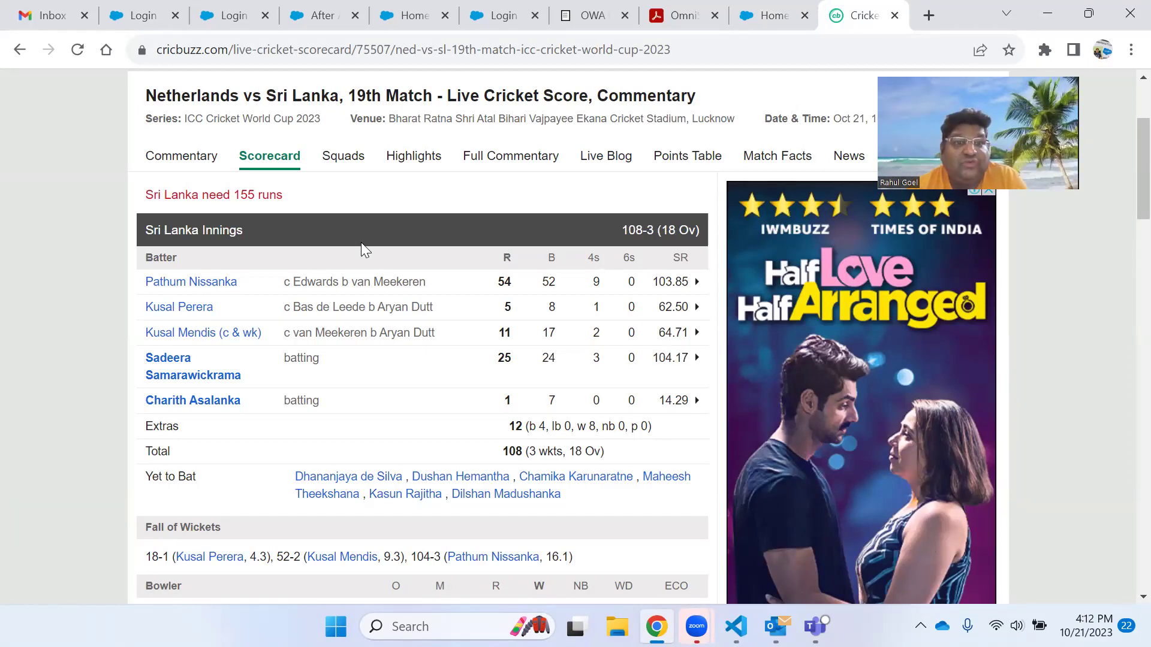
scroll(360, 254, "down", 5)
scroll(357, 275, "down", 5)
scroll(357, 274, "down", 4)
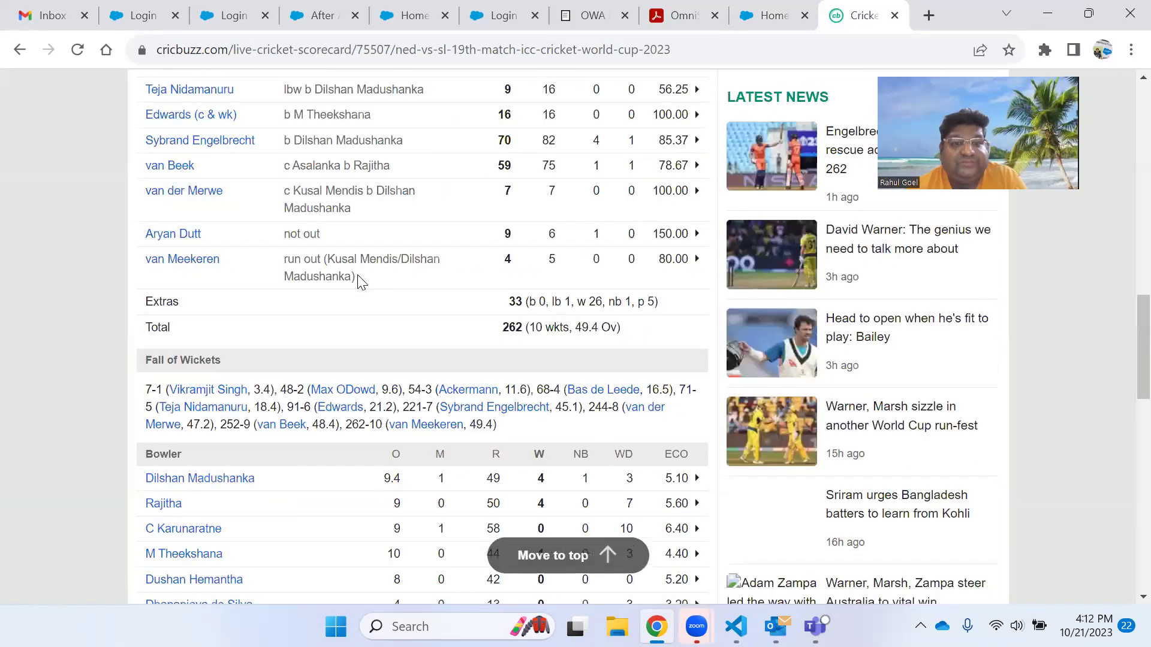
scroll(357, 279, "down", 5)
scroll(321, 281, "down", 3)
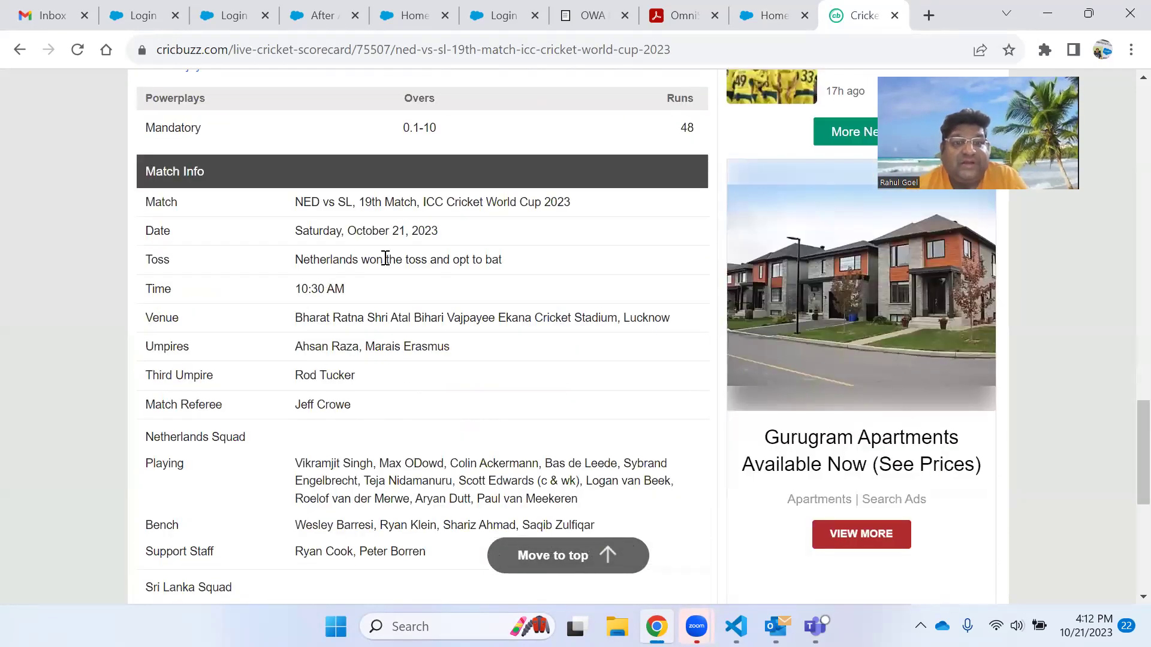
scroll(511, 305, "up", 2)
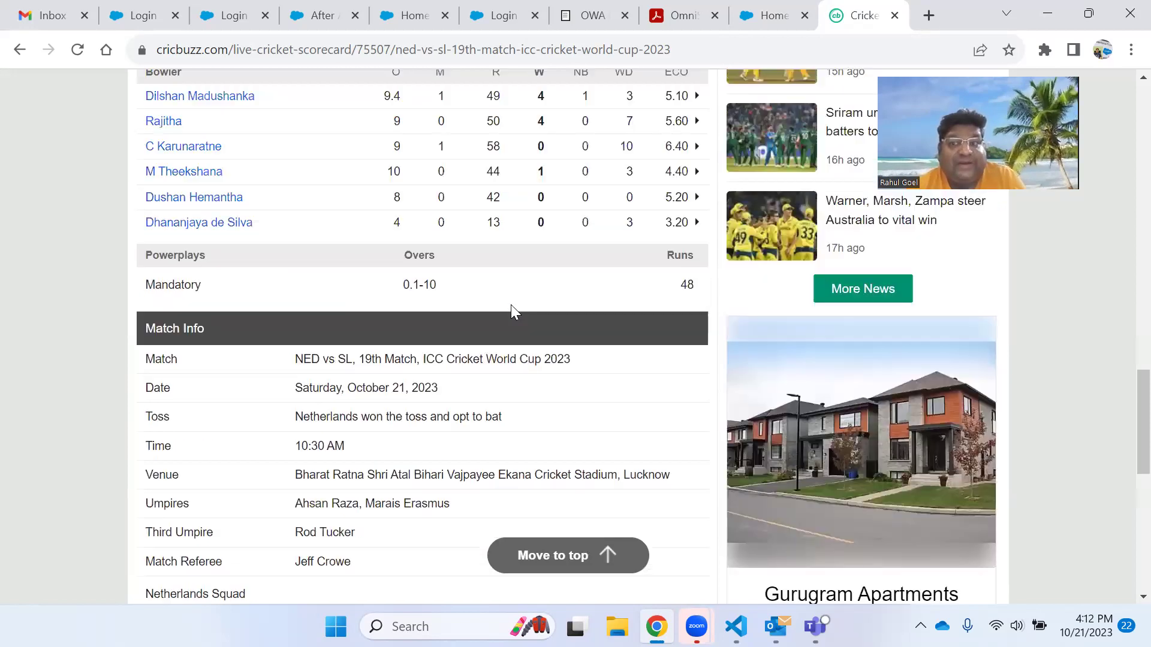
scroll(511, 304, "up", 1)
scroll(515, 312, "up", 3)
scroll(513, 309, "up", 1)
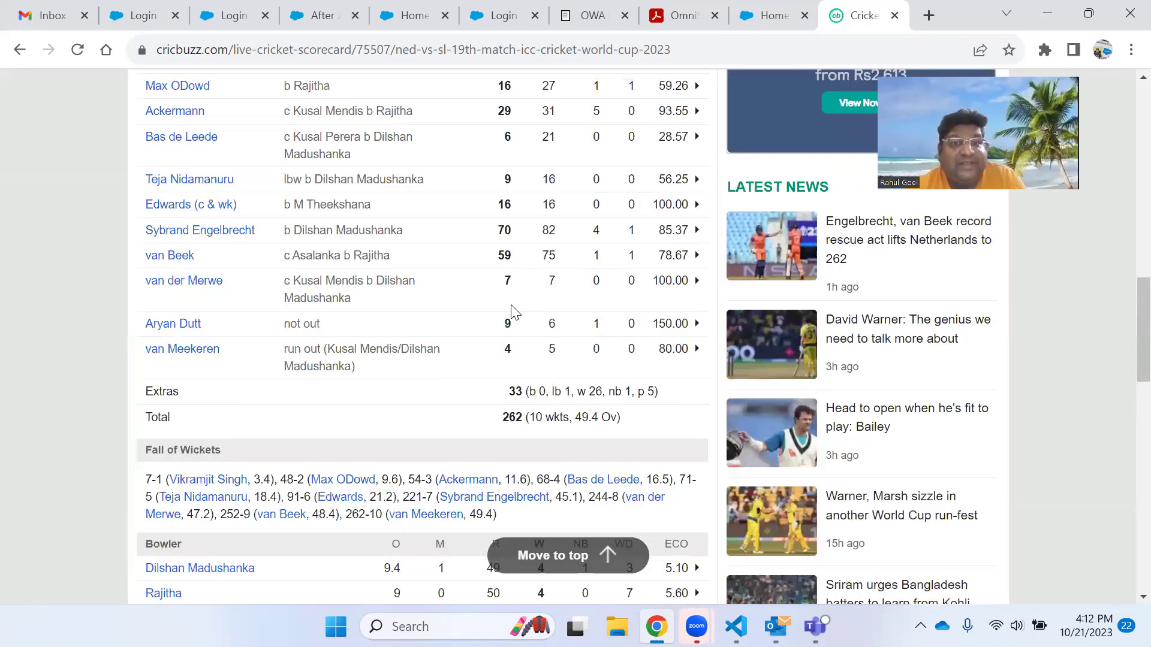
scroll(513, 310, "up", 3)
scroll(513, 311, "down", 2)
scroll(513, 311, "up", 2)
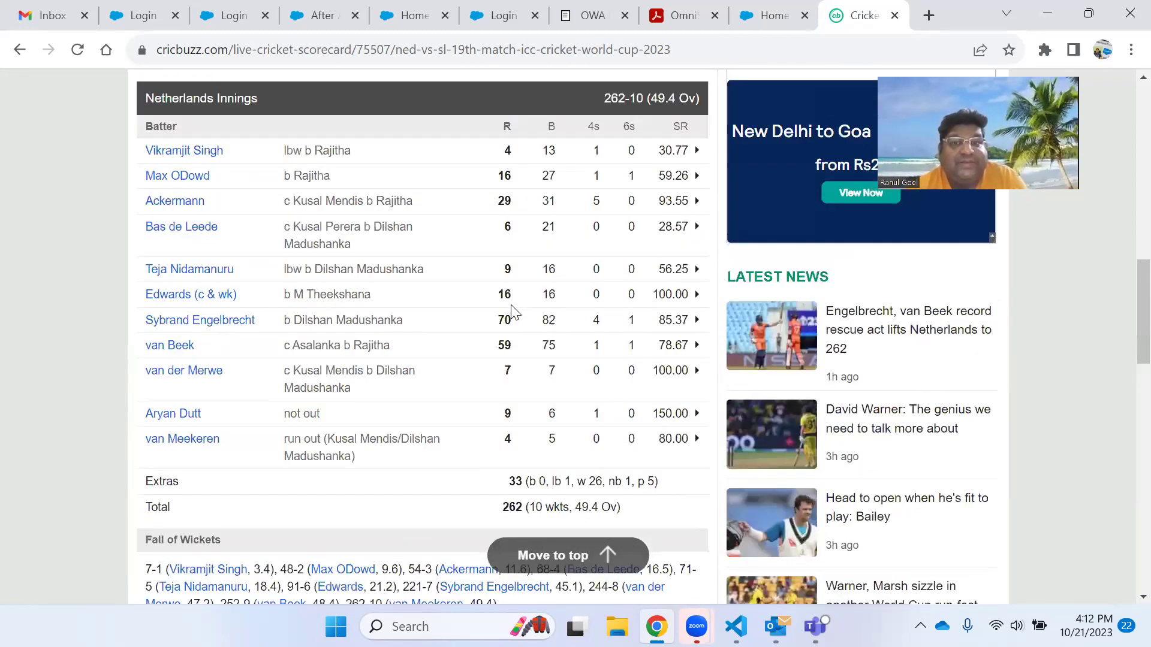
scroll(615, 266, "up", 2)
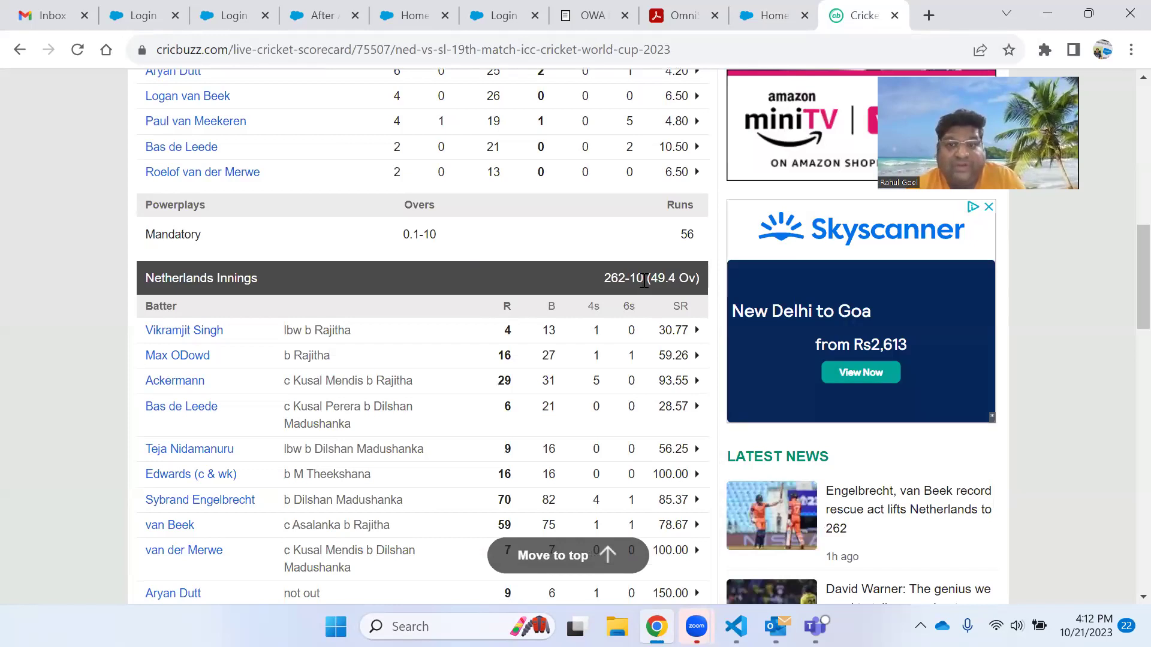
Step: Load the live NED vs SL scorecard into CricketLive on Salesforce Home and check Cricbuzz
left_click(779, 15)
left_click(994, 284)
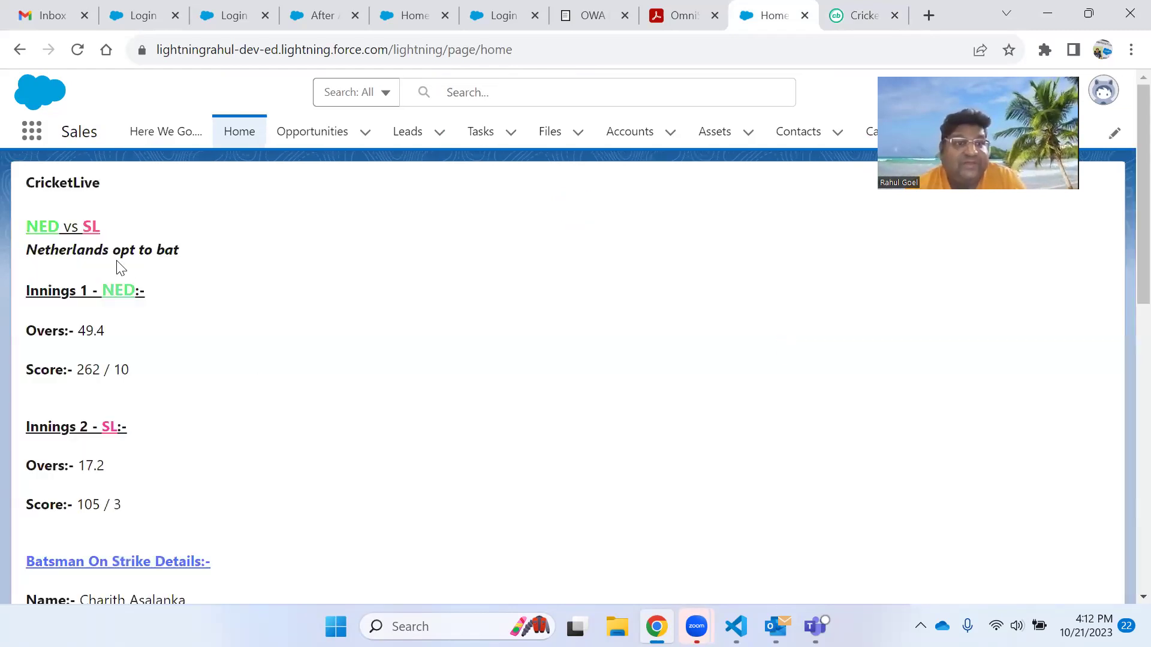
left_click(854, 14)
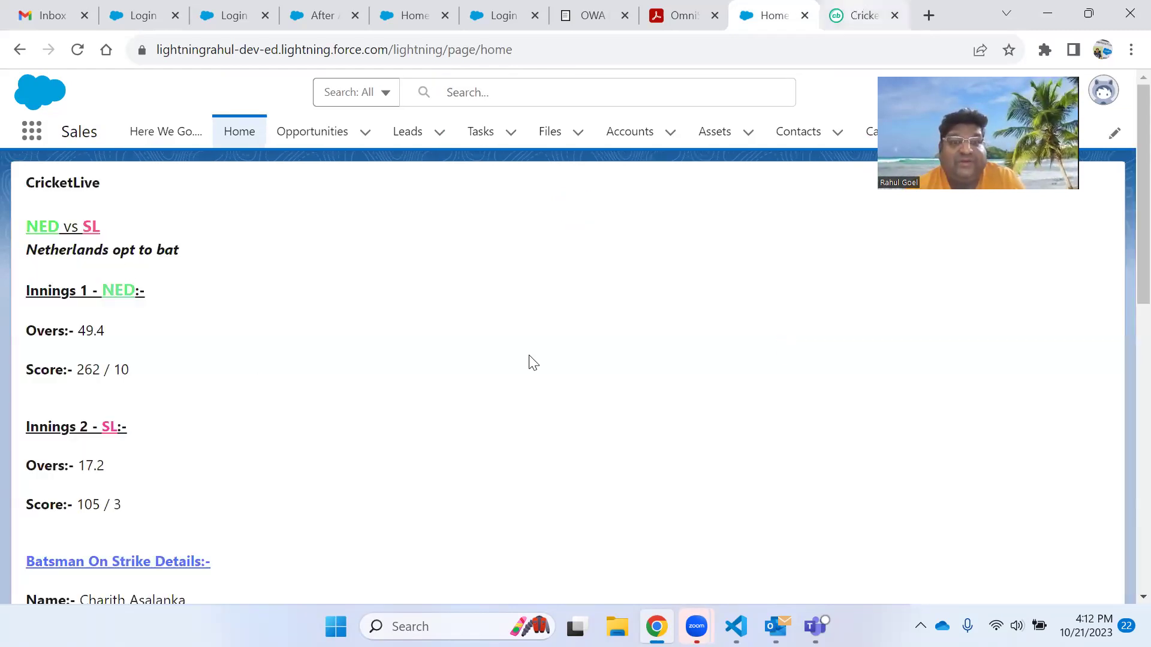
scroll(515, 353, "down", 5)
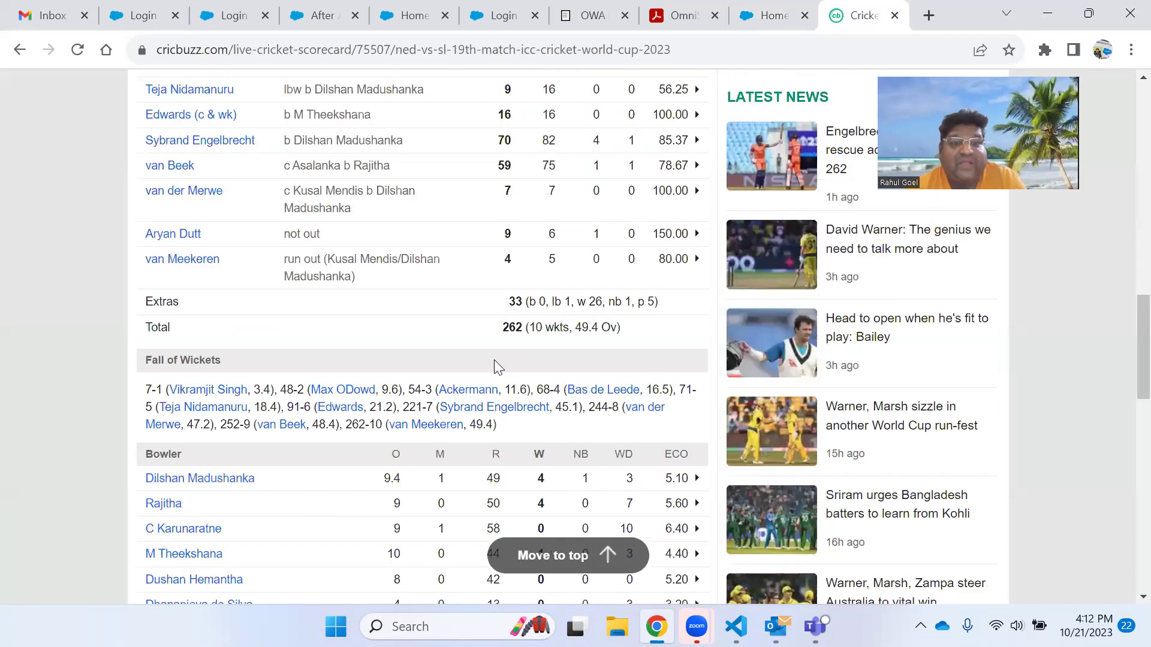
scroll(494, 360, "down", 5)
scroll(398, 437, "down", 1)
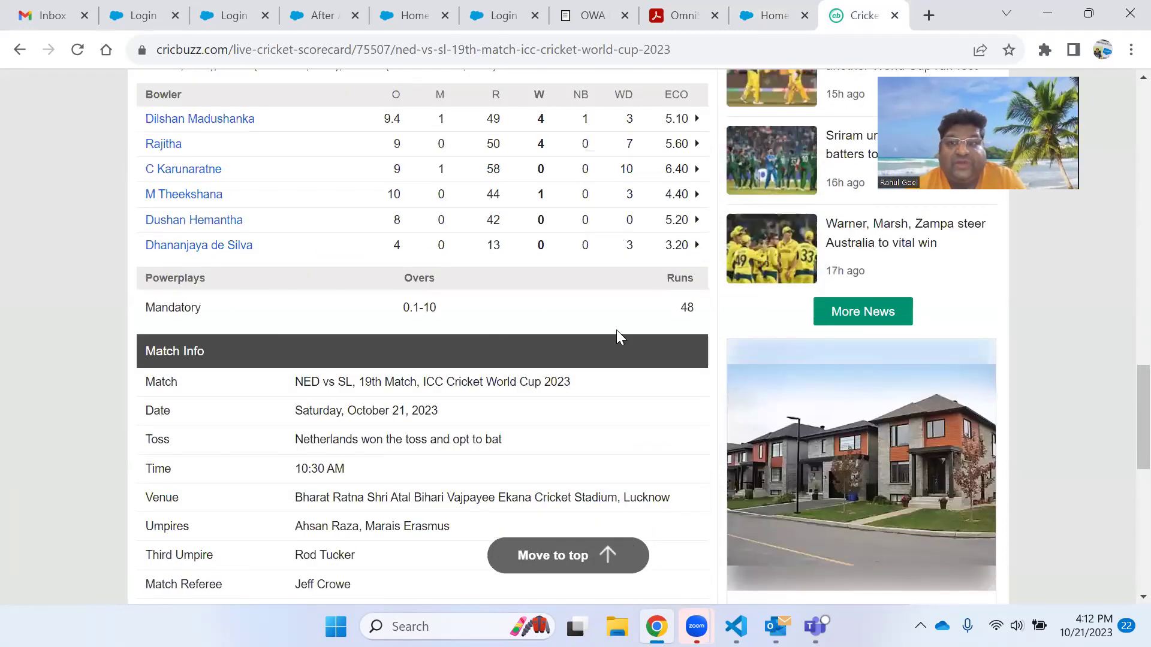
scroll(617, 338, "up", 1)
Step: Compare CricketLive's Sri Lanka score of 105 with Cricbuzz's scorecard, switching between tabs
left_click(760, 15)
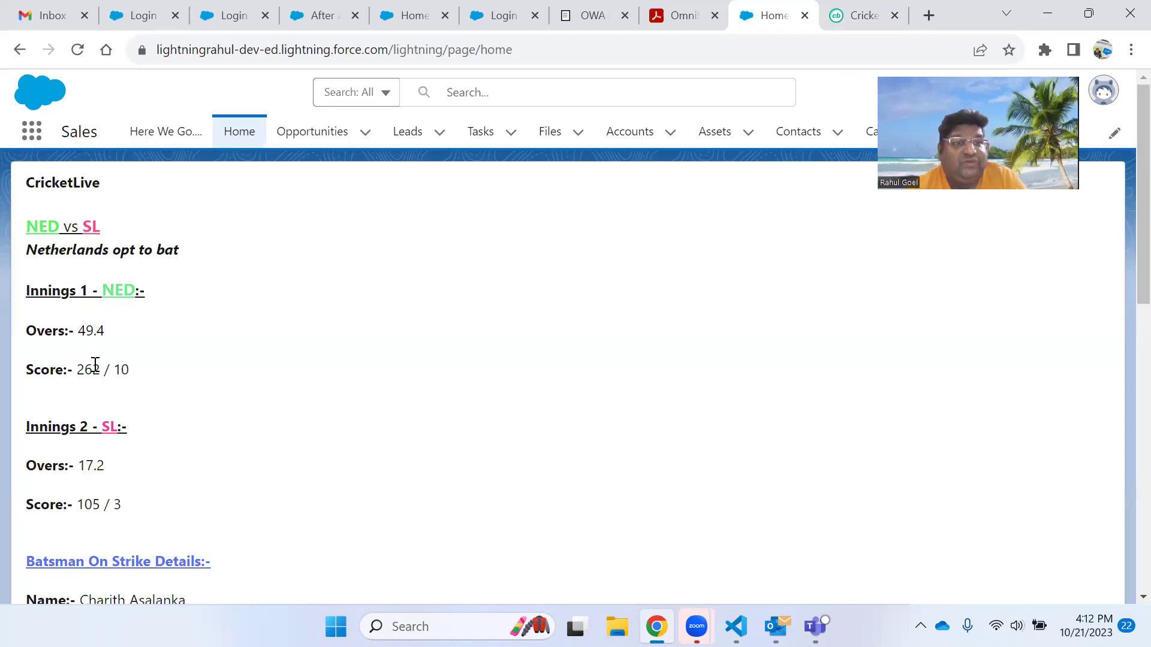
left_click(854, 15)
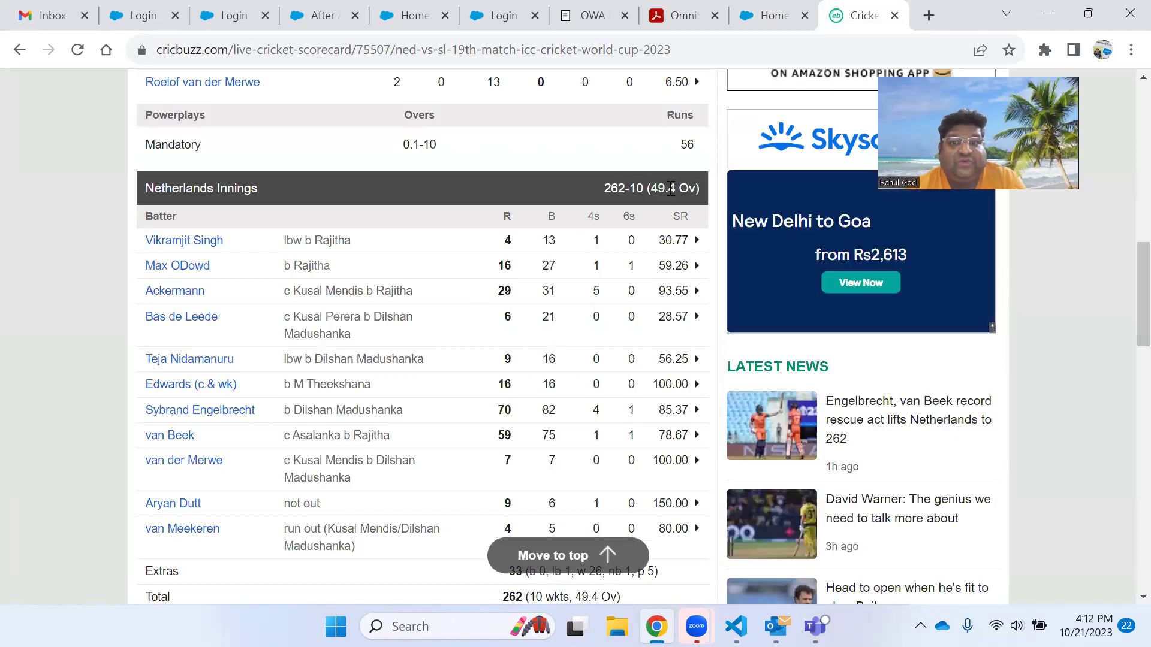
scroll(564, 264, "up", 5)
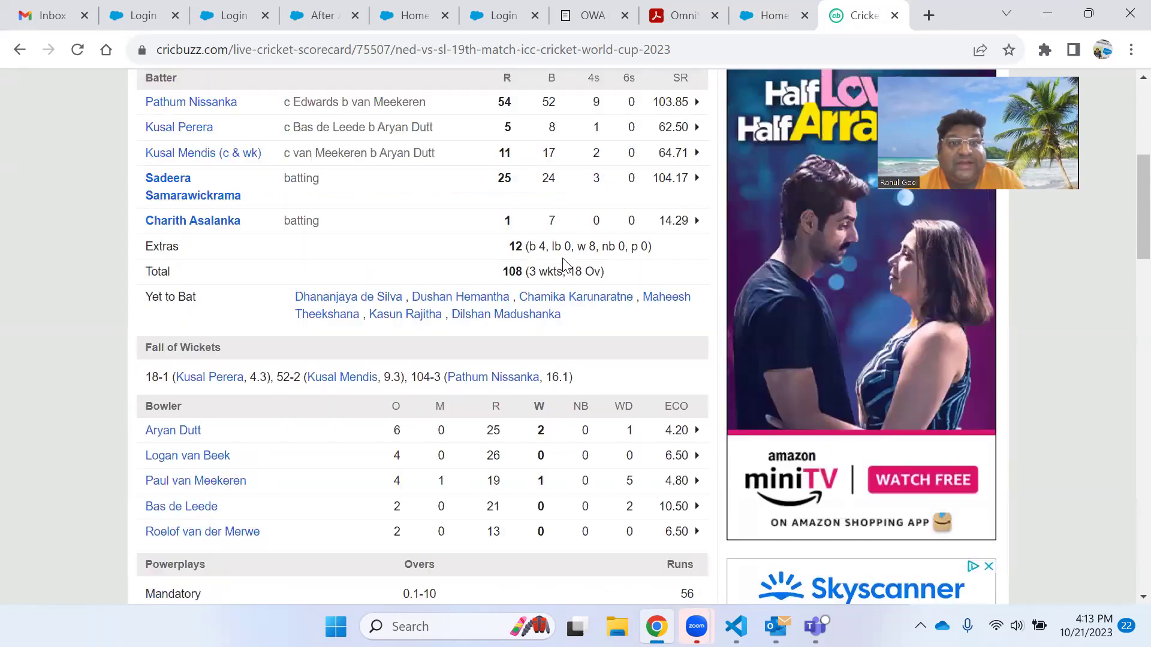
scroll(565, 263, "up", 5)
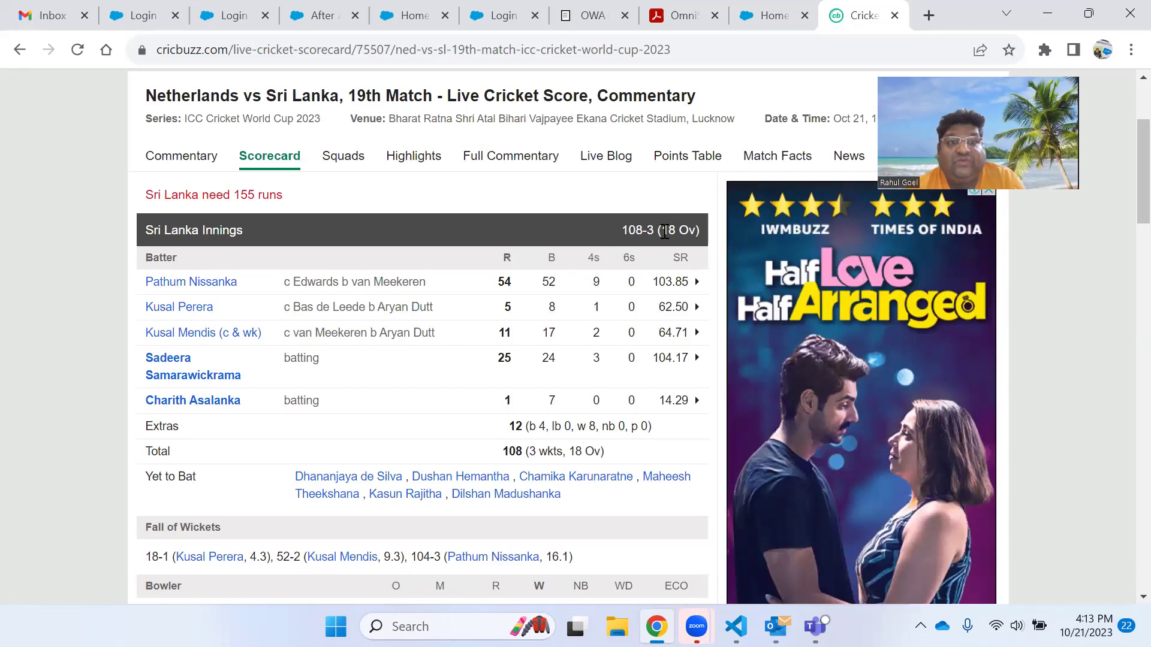
left_click(773, 15)
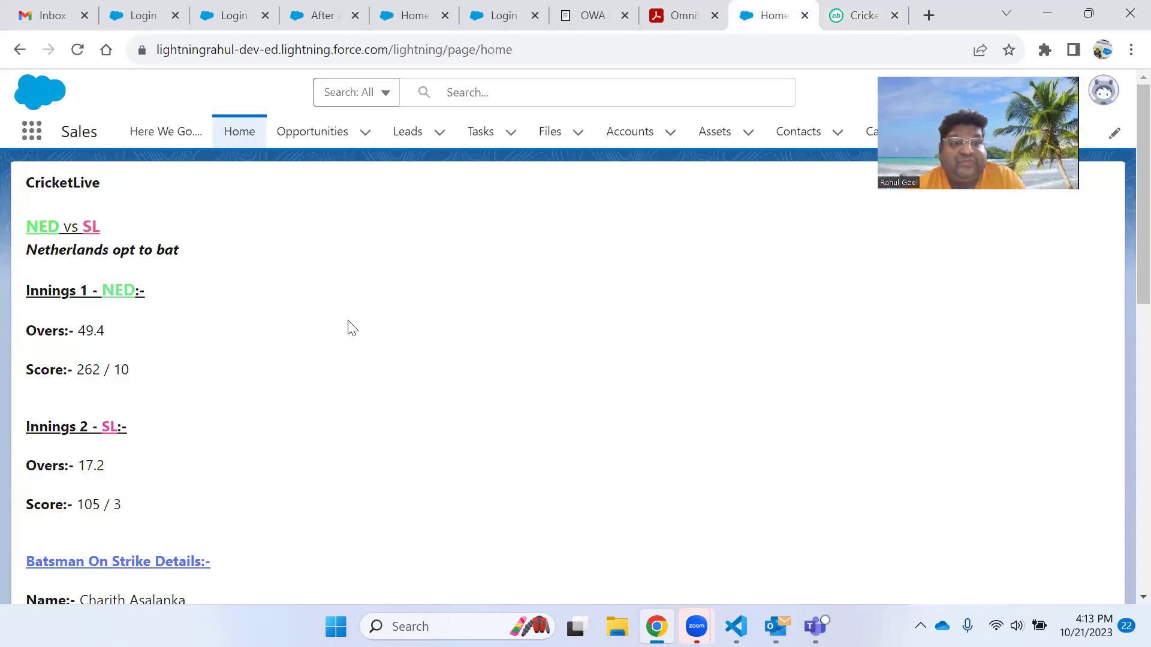
scroll(352, 327, "down", 2)
scroll(352, 328, "down", 1)
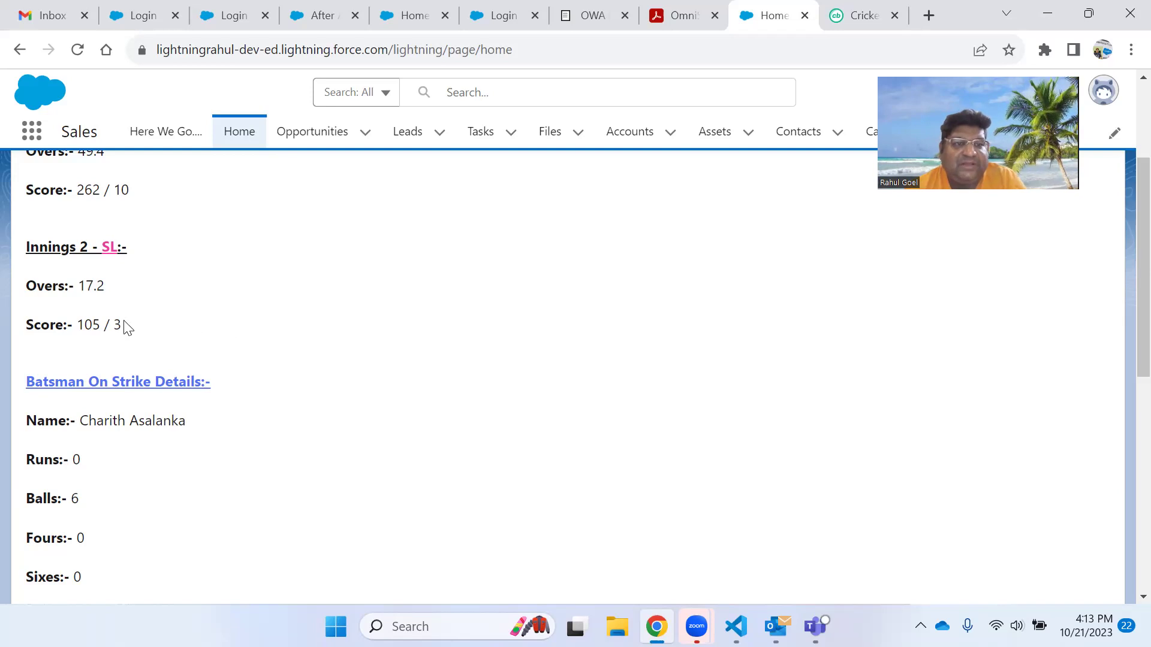
left_click_drag(78, 324, 100, 325)
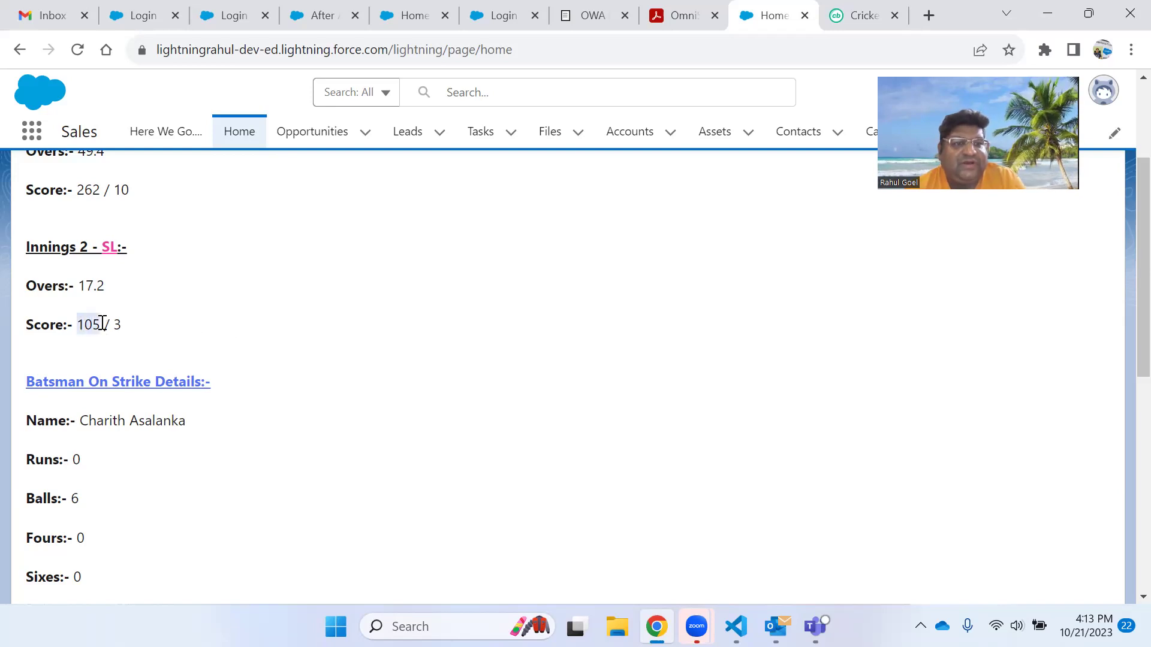
left_click(861, 15)
scroll(441, 290, "down", 1)
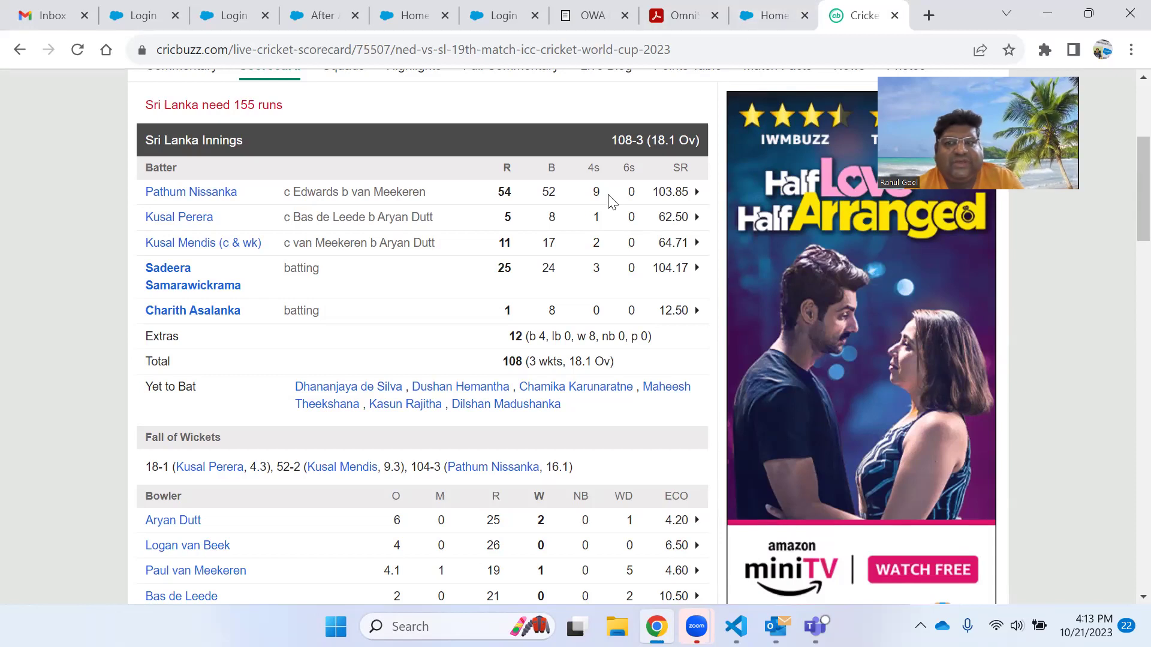
scroll(575, 220, "down", 1)
scroll(558, 242, "down", 1)
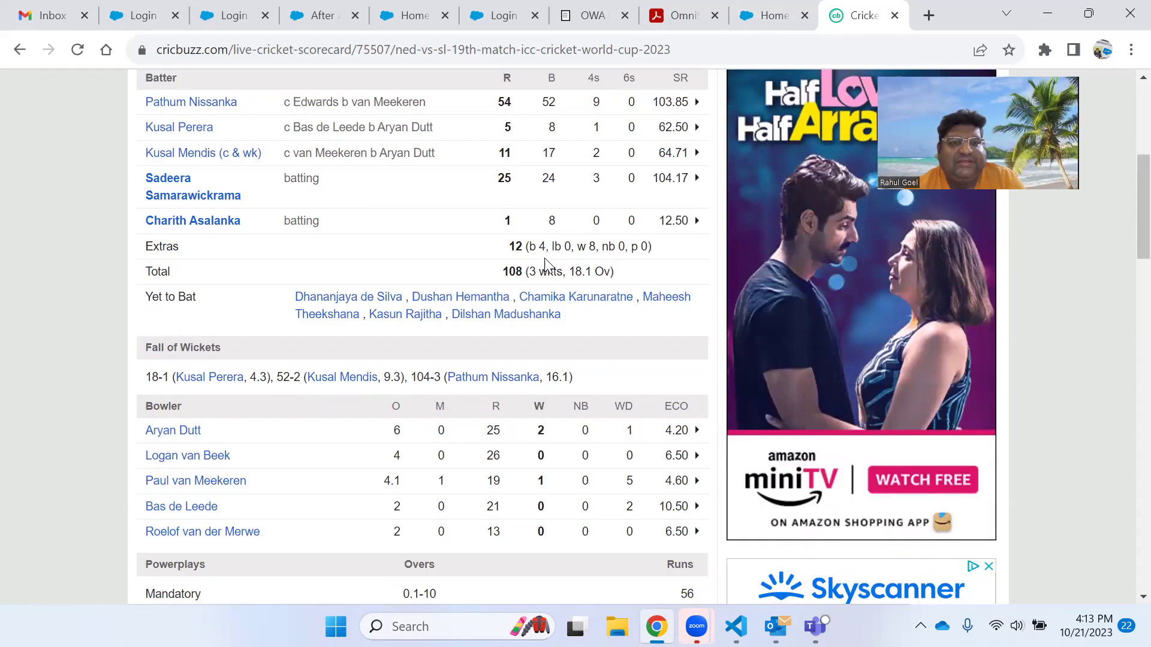
scroll(544, 279, "up", 1)
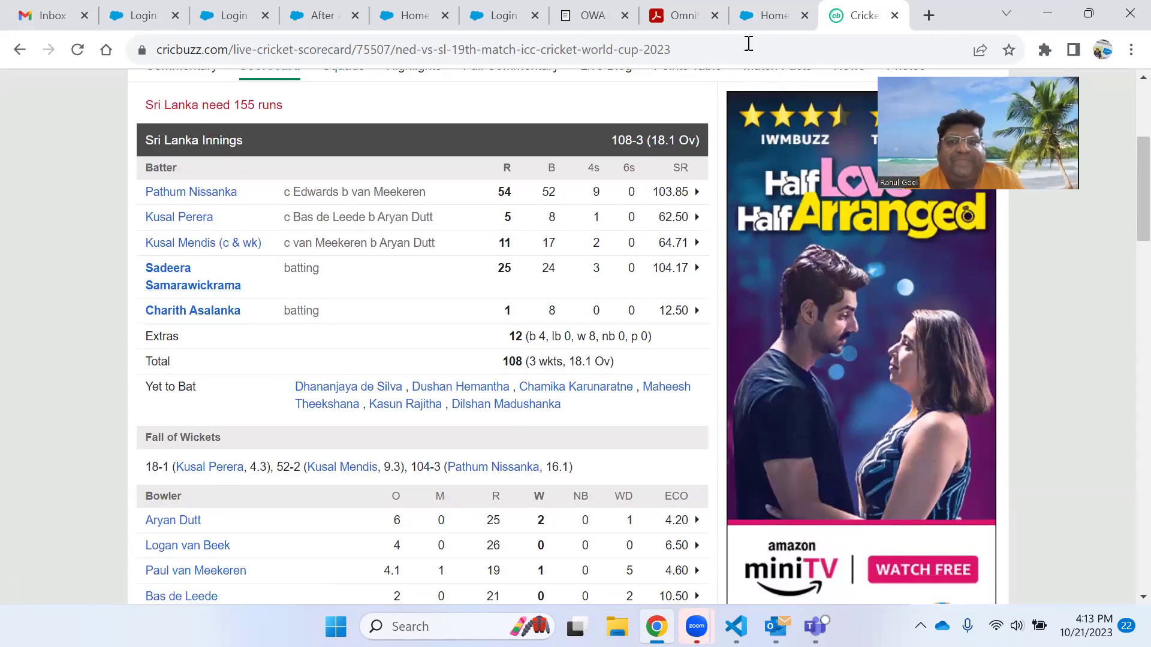
Step: Check CricketLive's batsman details (Asalanka 0 off 6, Samarawickrama 23 off 21) against Cricbuzz
left_click(773, 16)
scroll(290, 364, "down", 1)
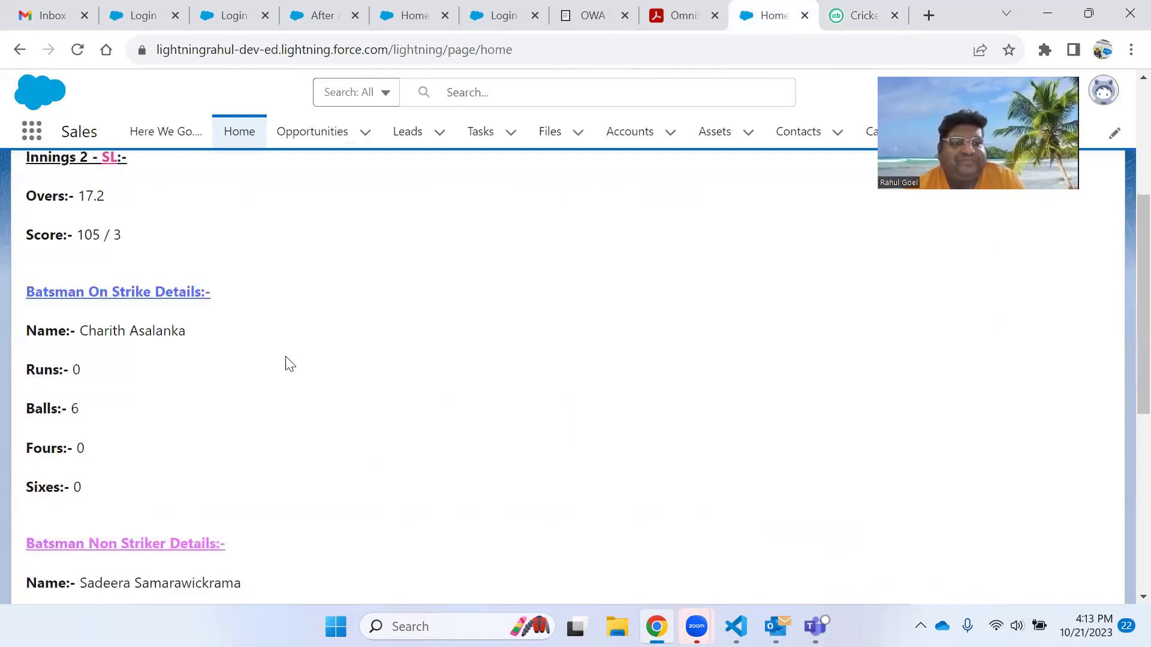
scroll(163, 495, "down", 1)
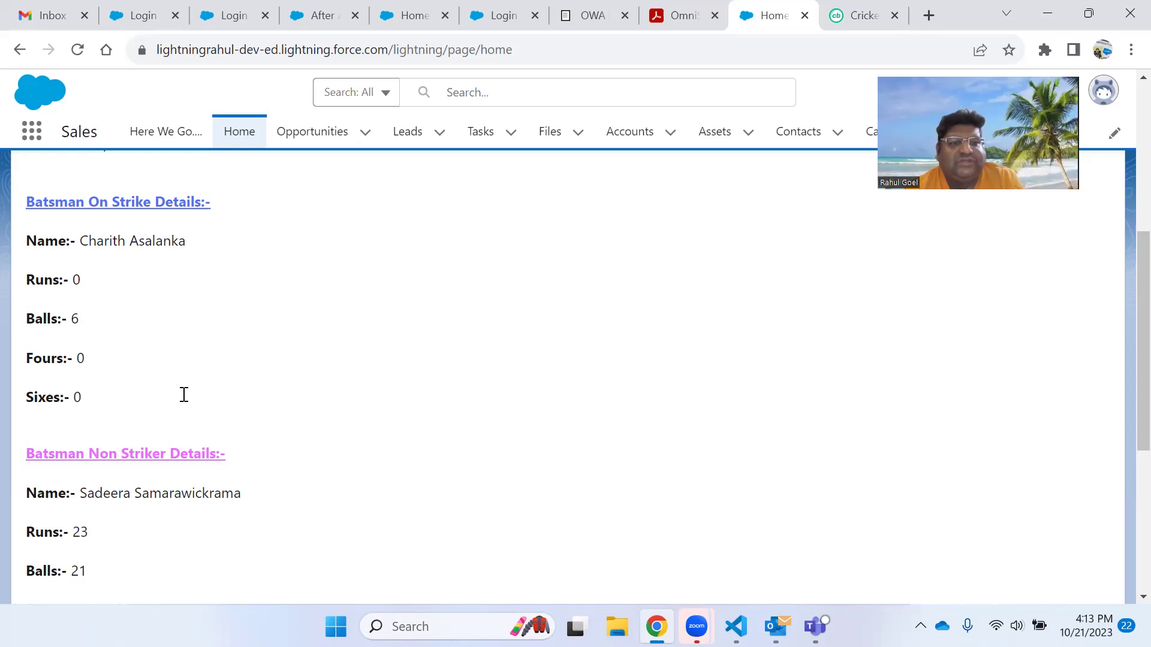
scroll(171, 405, "down", 1)
scroll(278, 317, "down", 1)
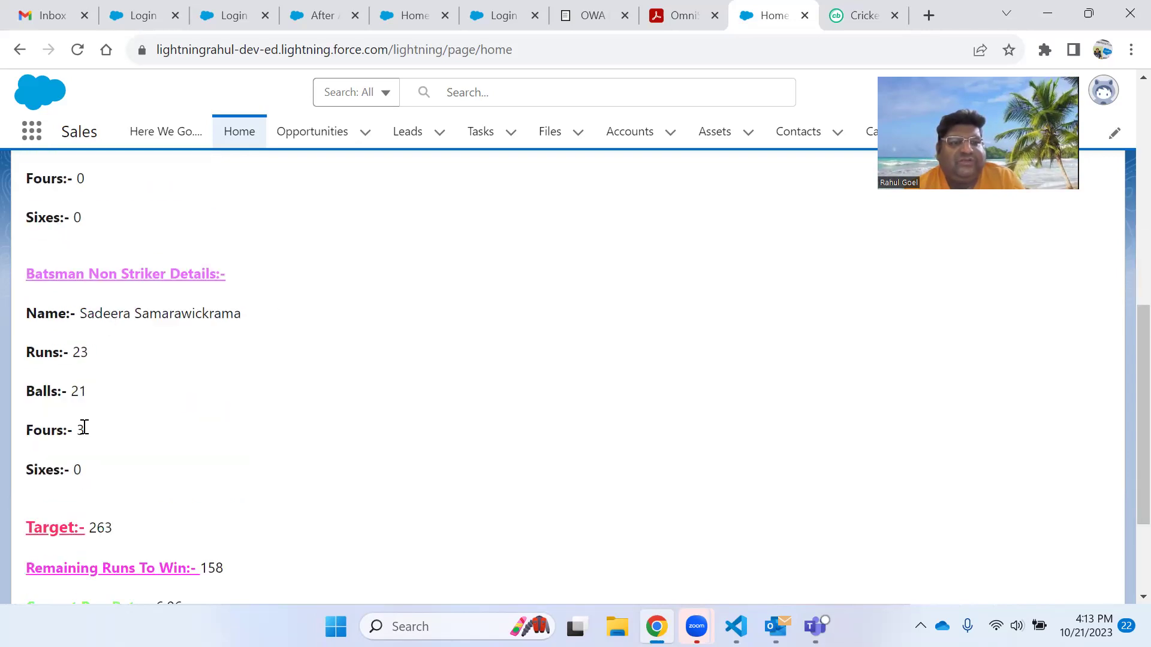
left_click(859, 15)
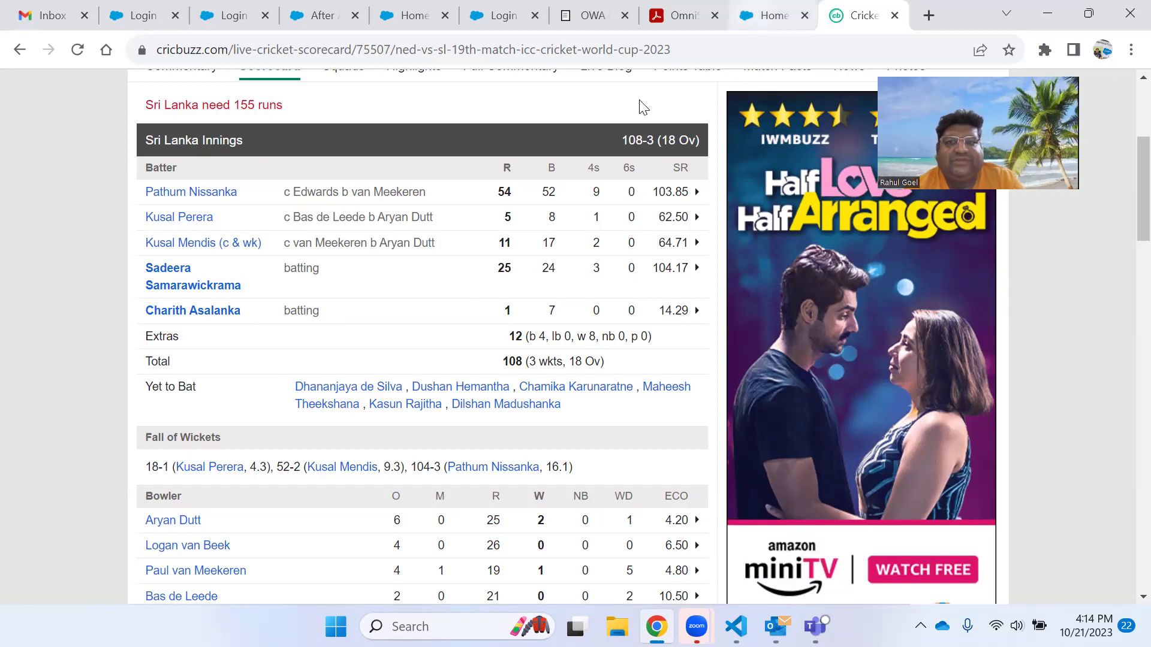
key("ctrl+shift+Tab")
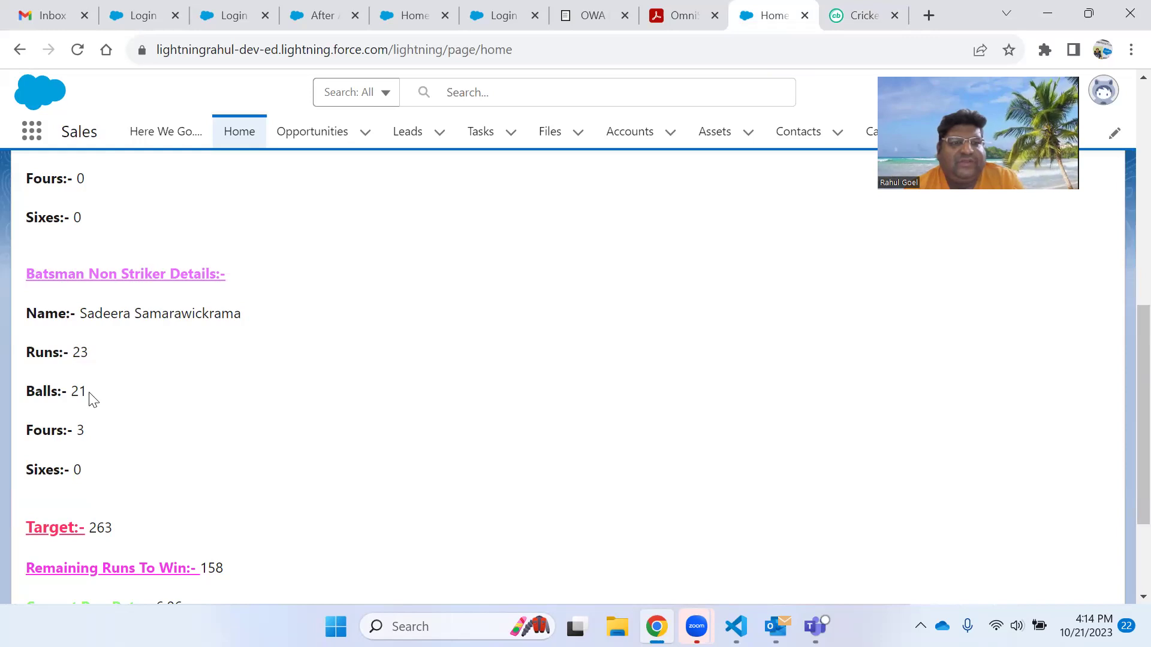
scroll(283, 384, "up", 1)
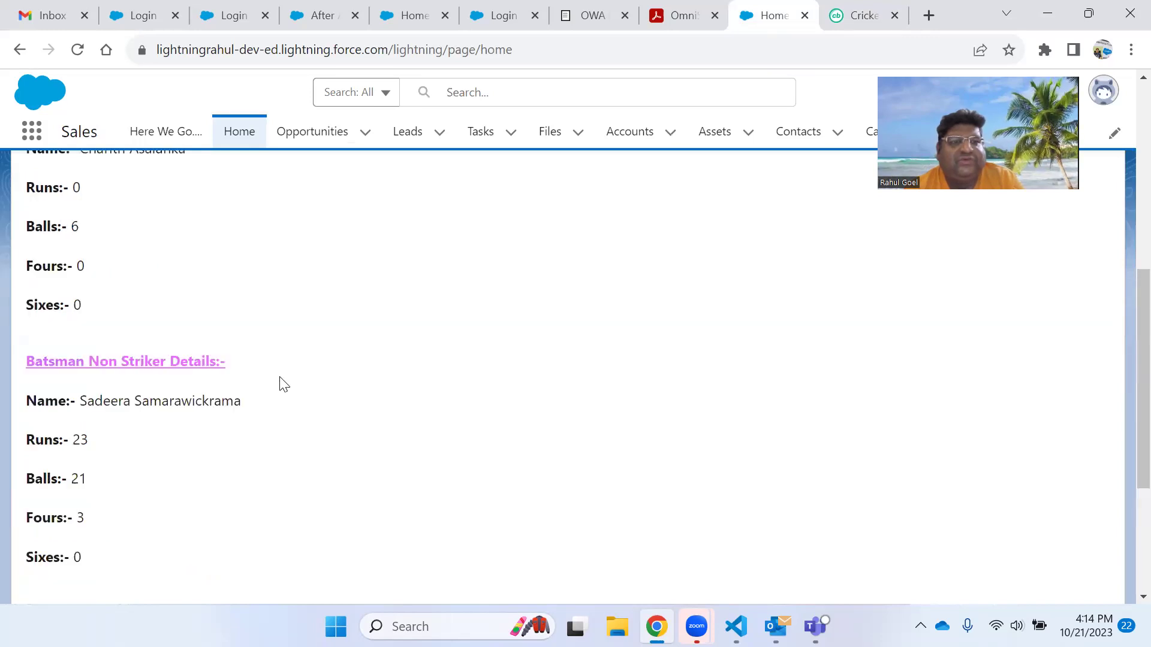
scroll(284, 384, "up", 1)
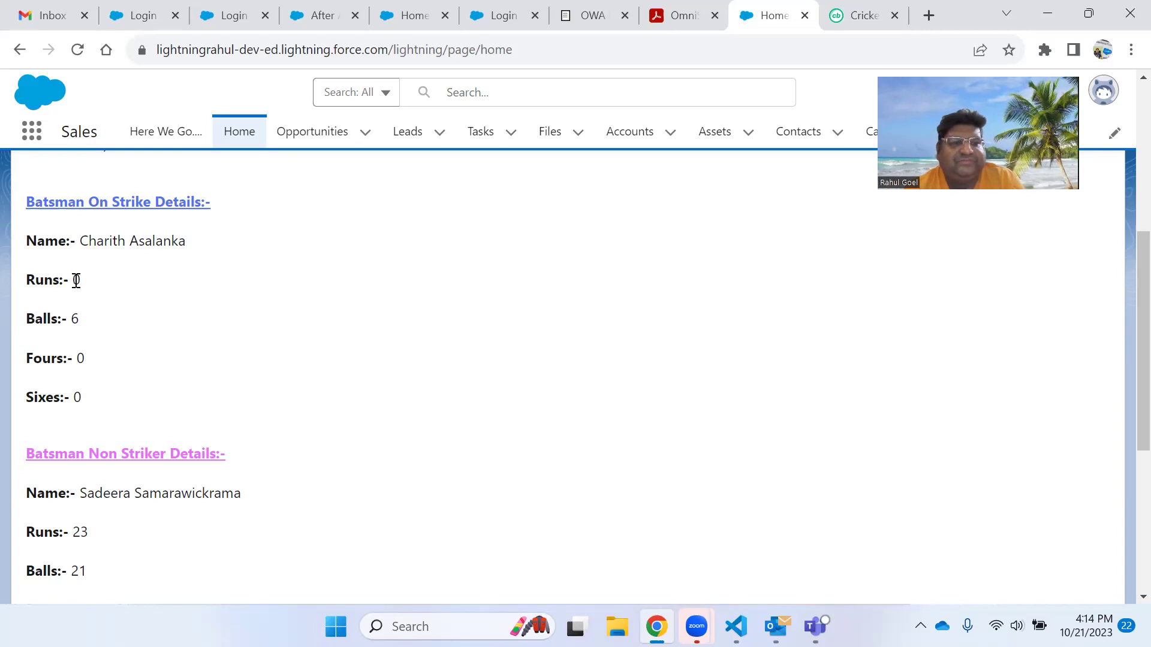
left_click(859, 14)
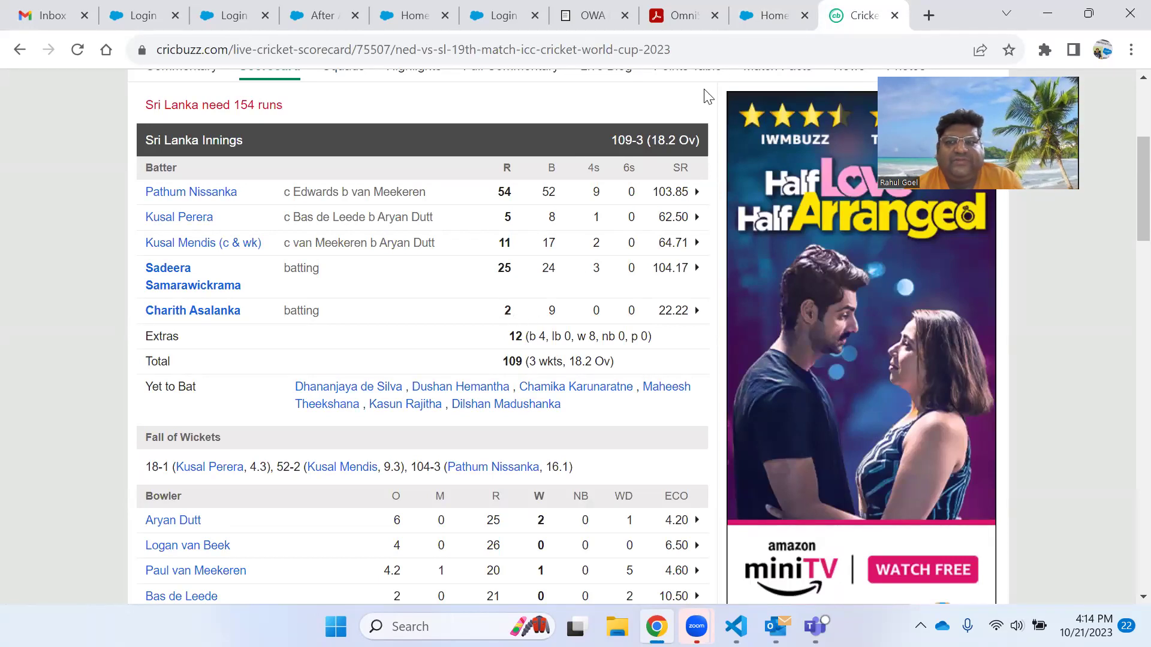
key("ctrl+shift+Tab")
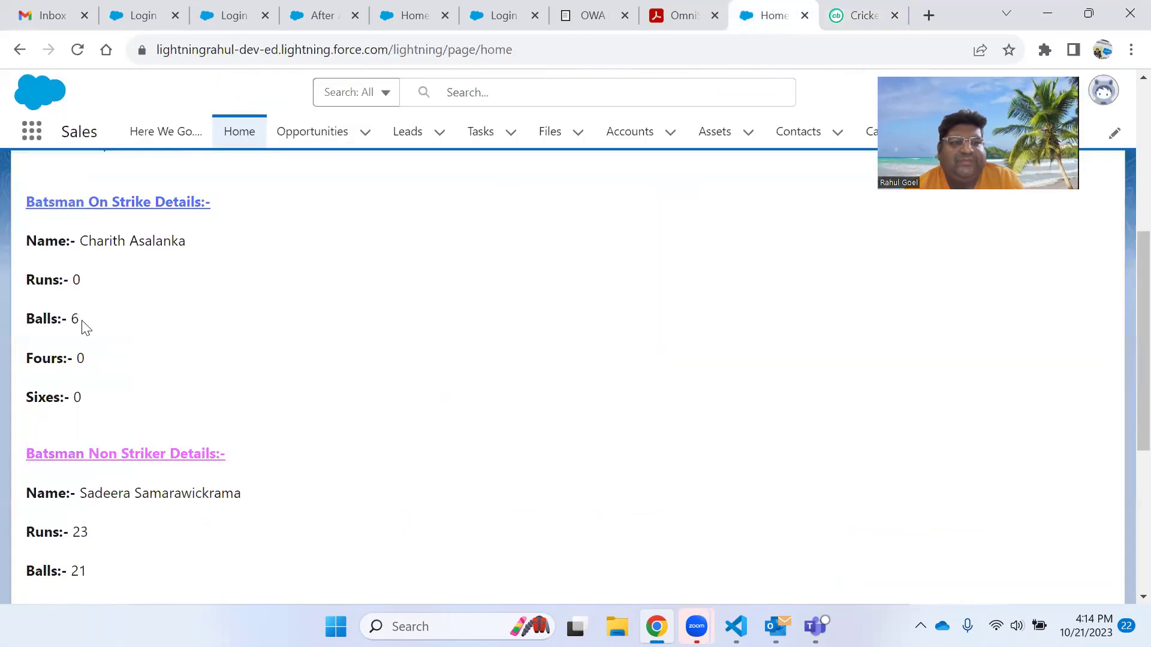
key("ctrl+Tab")
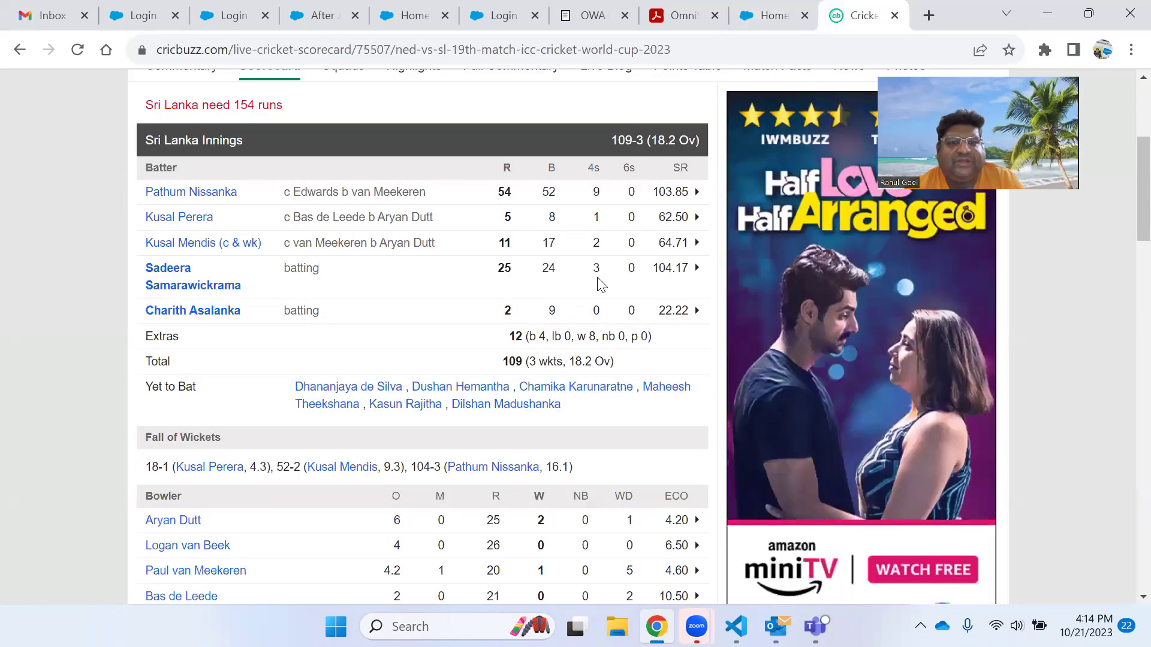
left_click(773, 14)
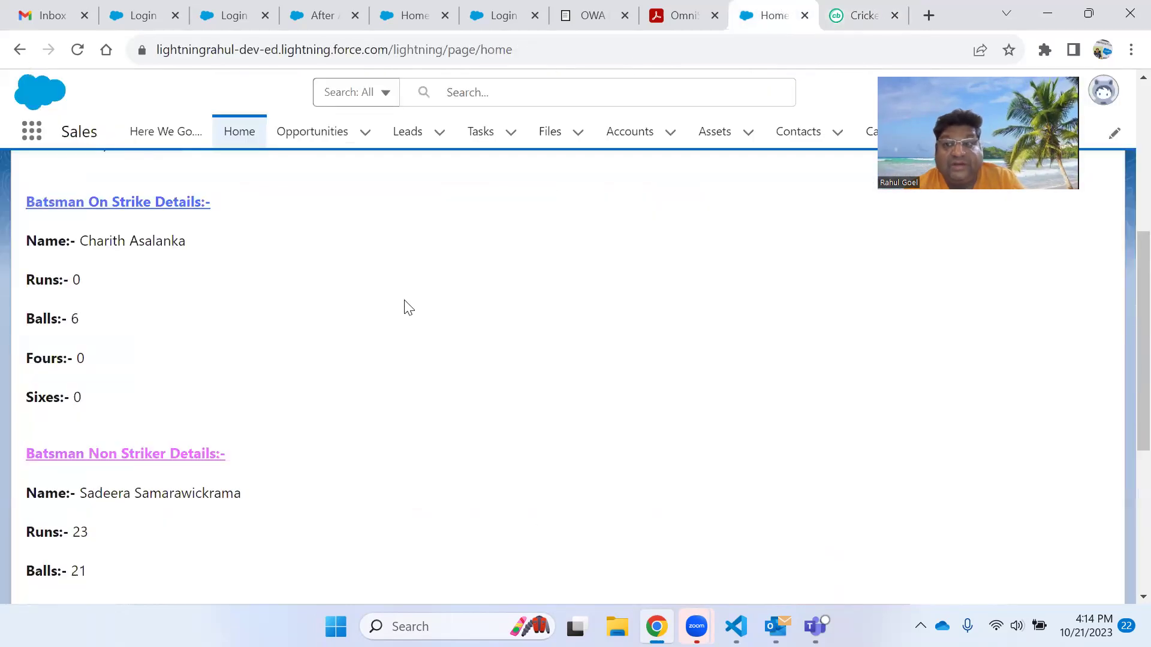
scroll(404, 307, "down", 1)
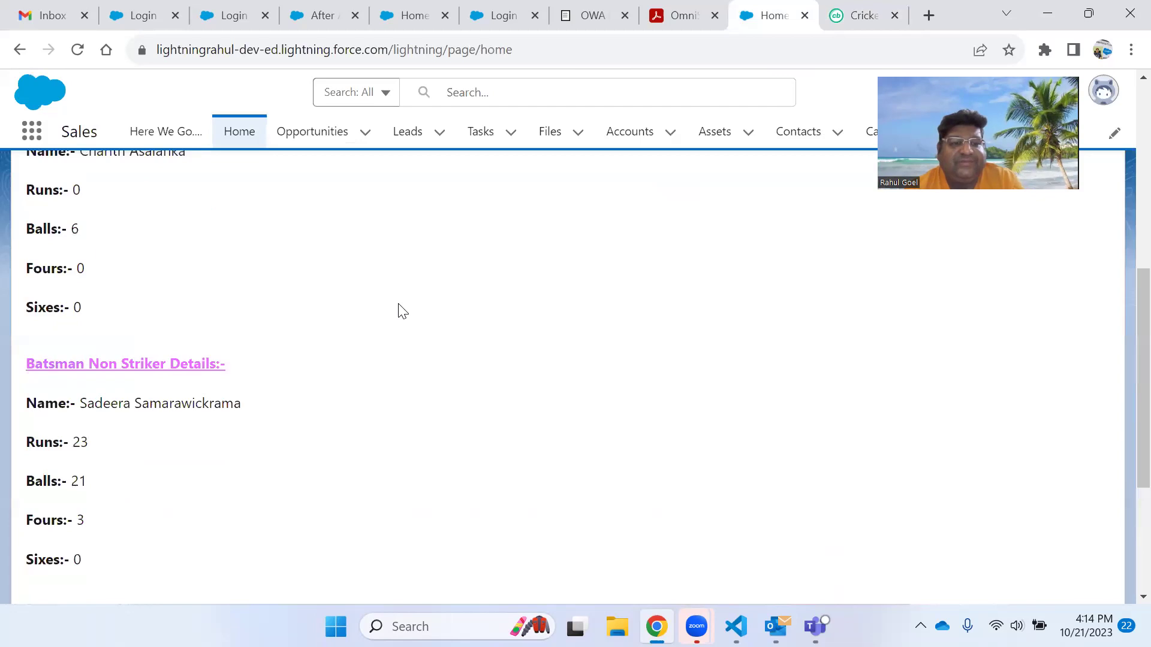
scroll(401, 311, "down", 1)
scroll(397, 311, "down", 1)
scroll(234, 369, "down", 1)
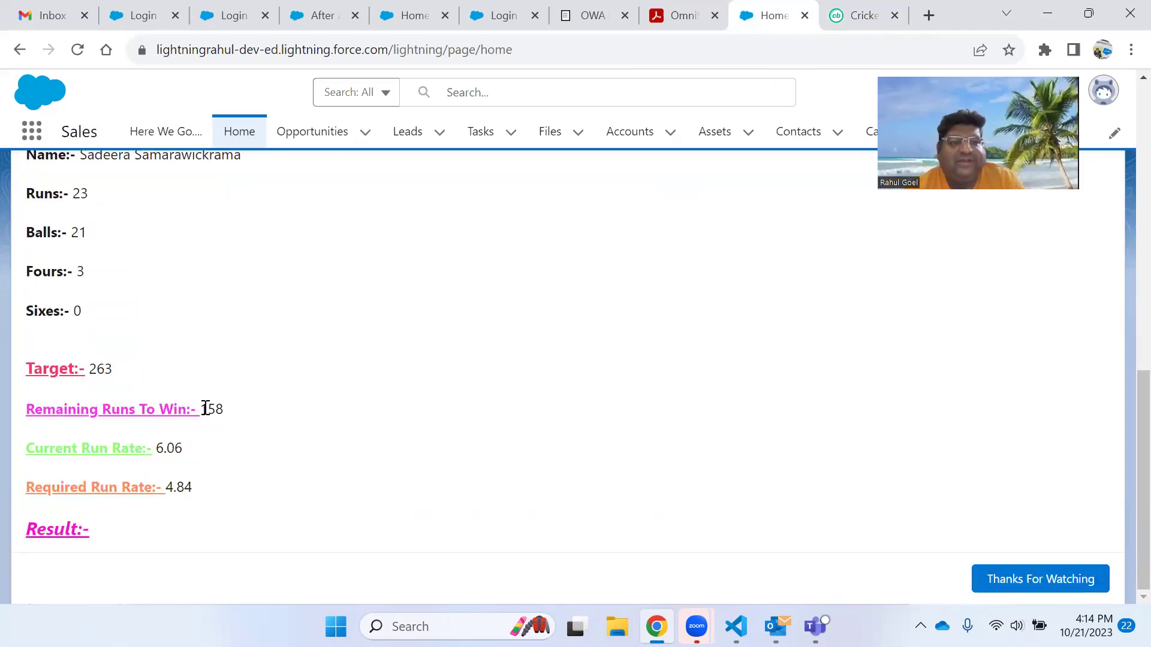
scroll(221, 364, "up", 3)
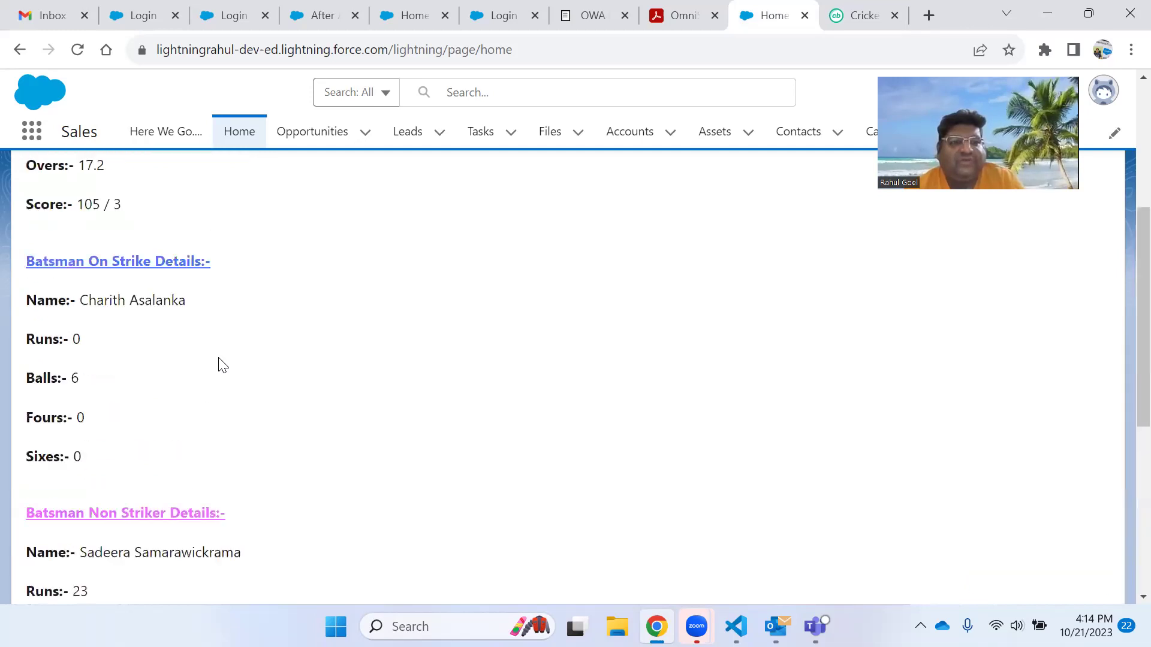
scroll(135, 364, "up", 3)
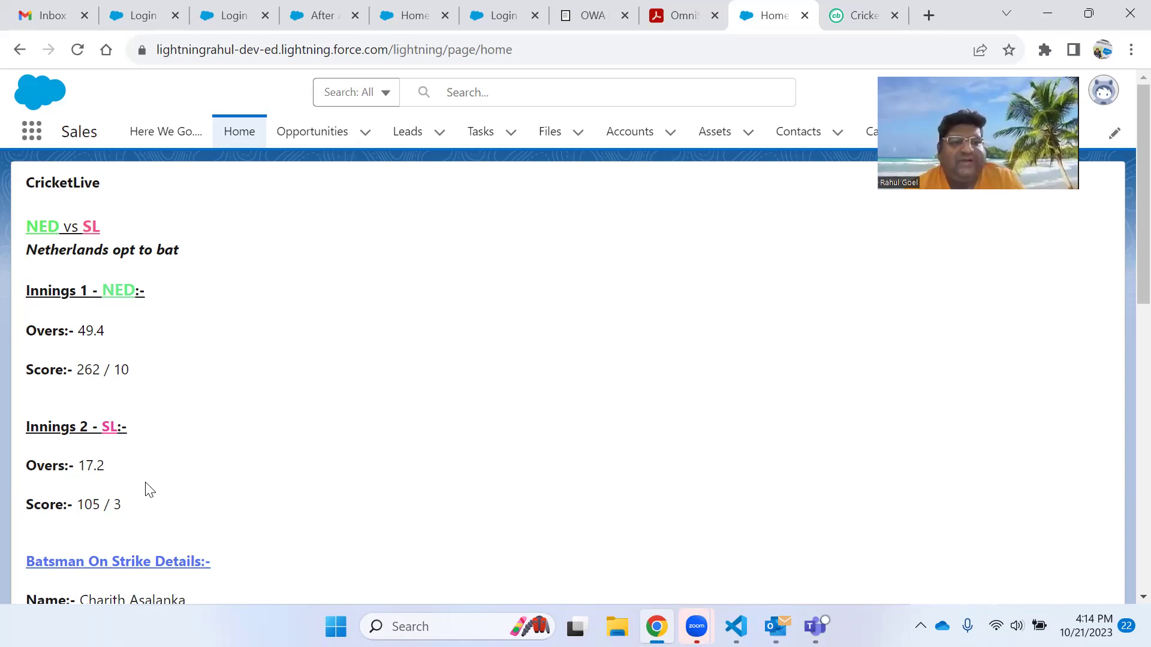
scroll(216, 422, "down", 1)
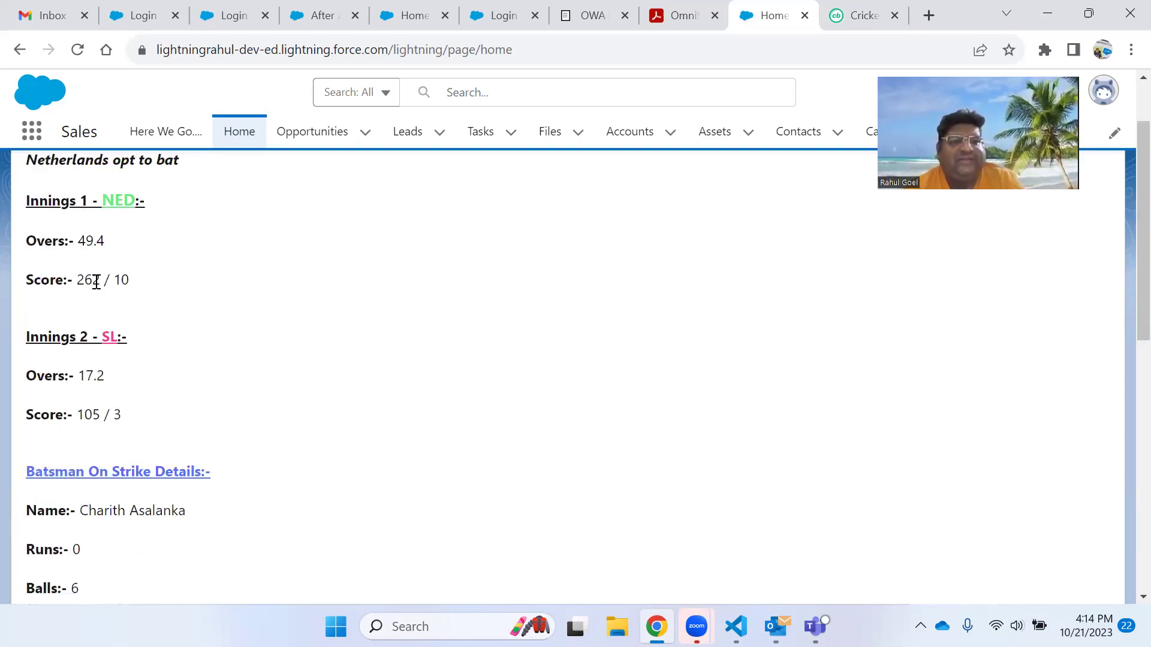
scroll(192, 399, "down", 1)
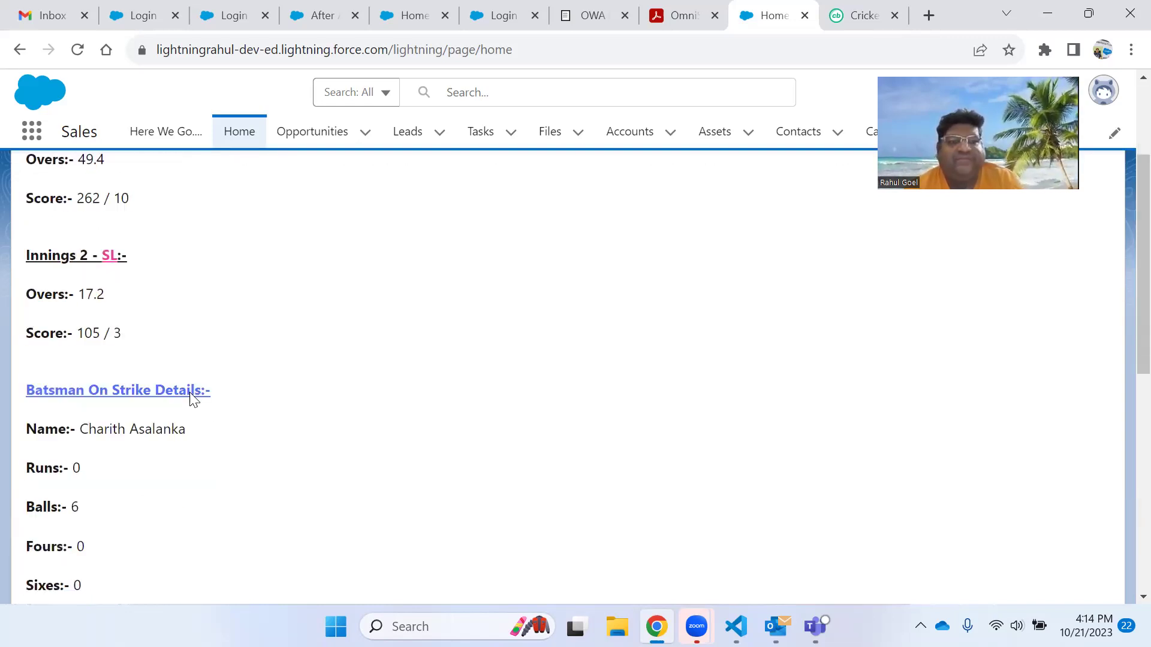
scroll(270, 387, "down", 2)
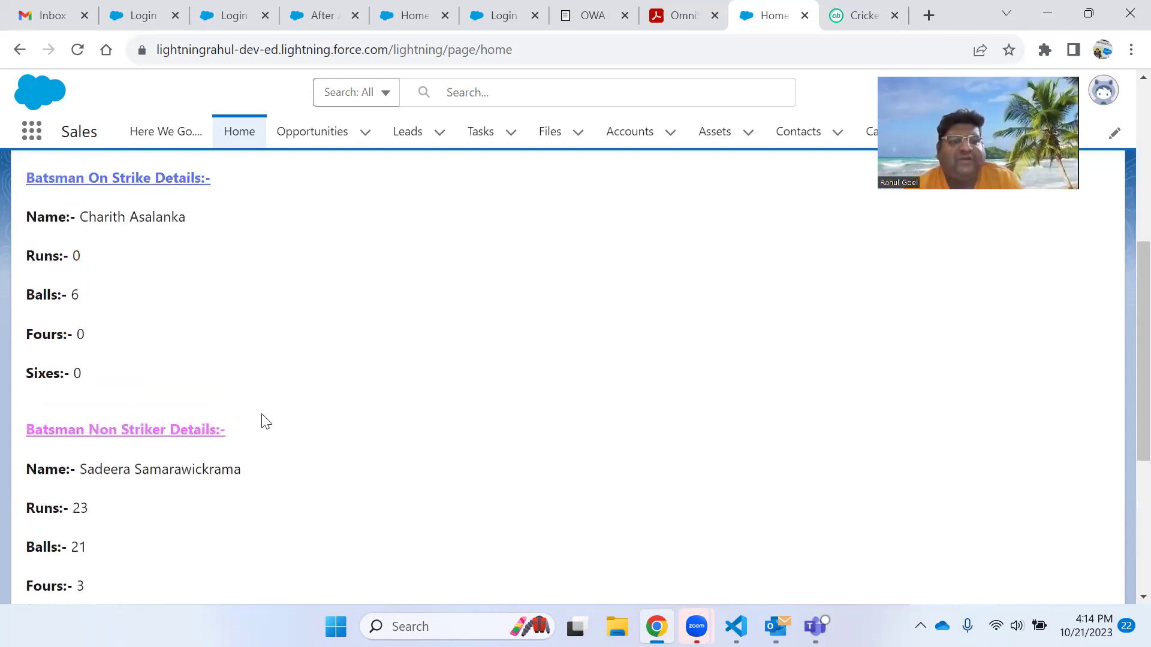
scroll(212, 432, "down", 2)
scroll(221, 486, "down", 1)
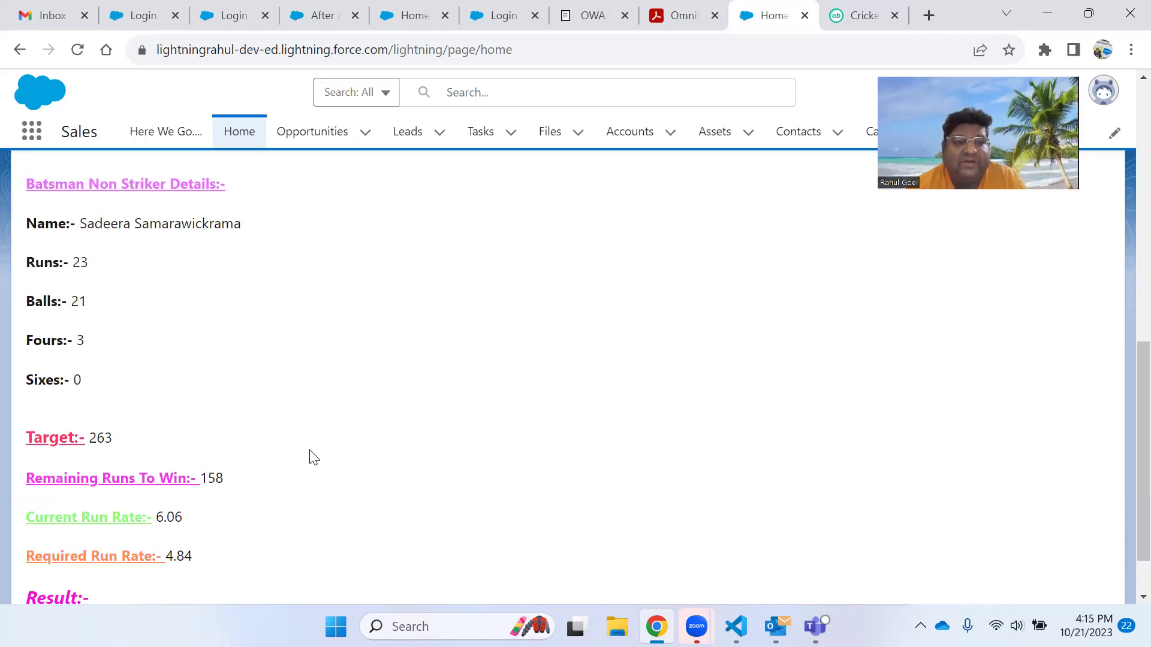
scroll(162, 447, "down", 1)
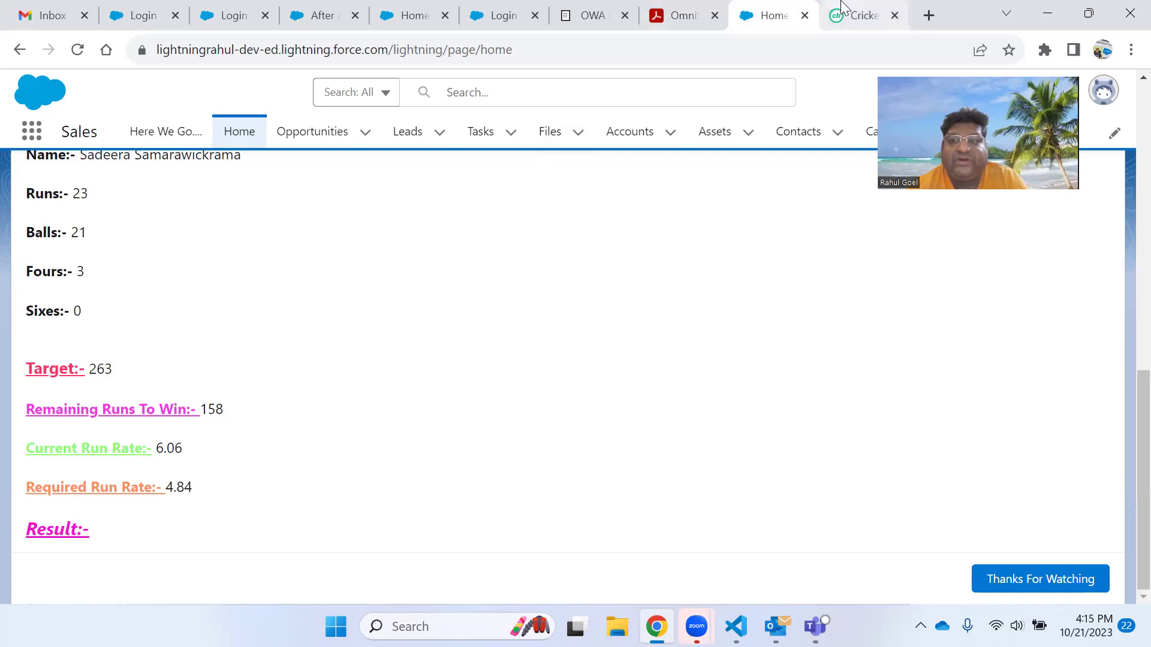
Step: Switch to Cricbuzz's live scorecard showing Sri Lanka at 110-3 after 18.4 overs
left_click(854, 15)
scroll(419, 324, "down", 2)
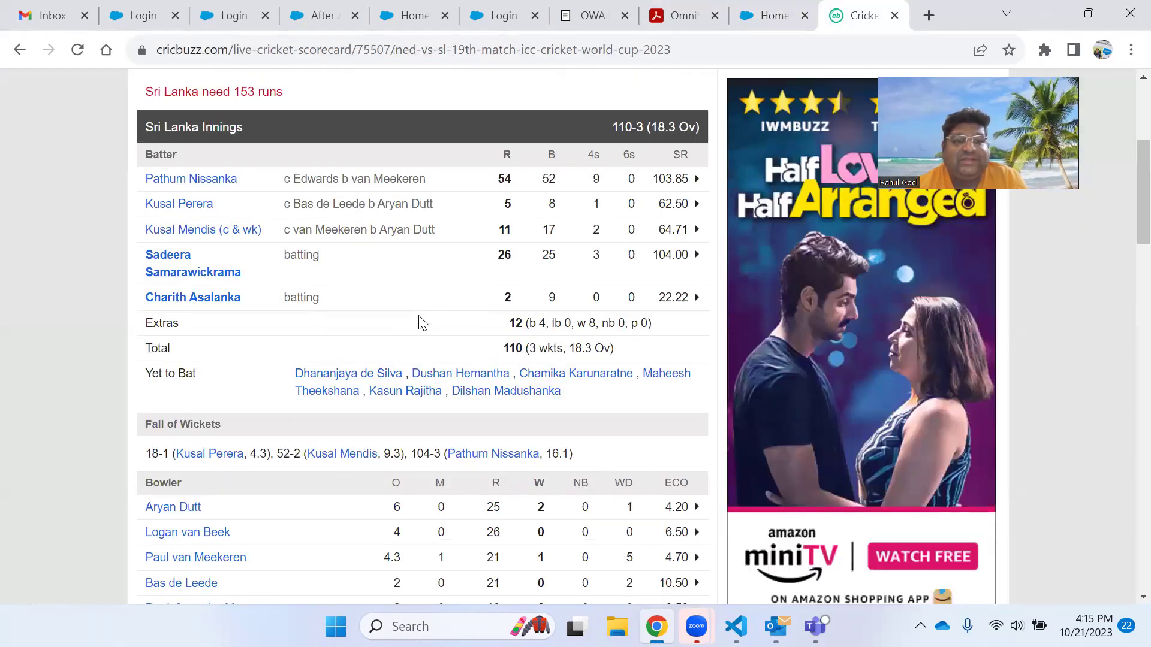
scroll(419, 325, "up", 2)
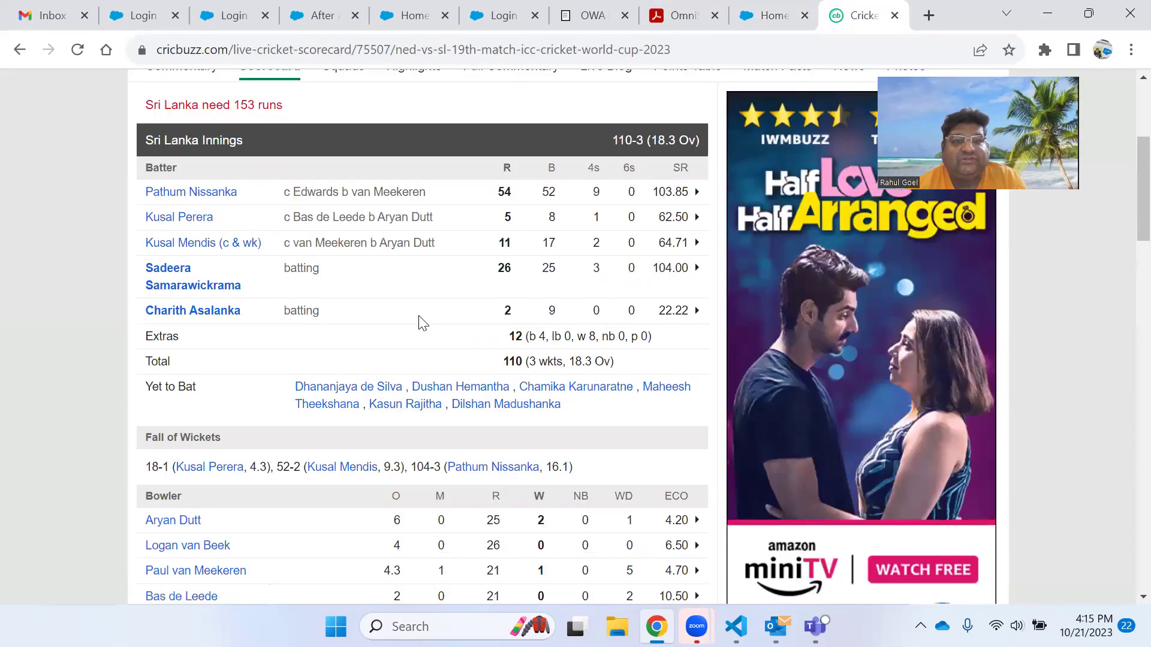
scroll(420, 322, "down", 5)
scroll(419, 322, "down", 3)
scroll(418, 322, "down", 3)
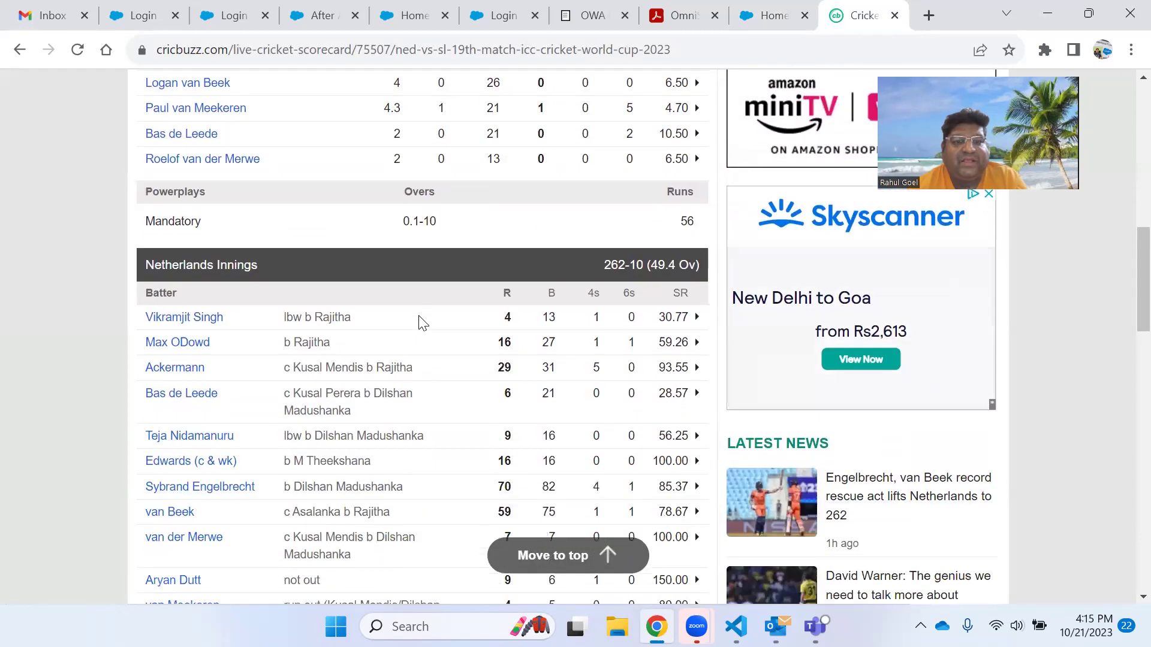
scroll(419, 323, "down", 2)
scroll(420, 322, "down", 4)
scroll(419, 322, "down", 3)
scroll(420, 322, "down", 3)
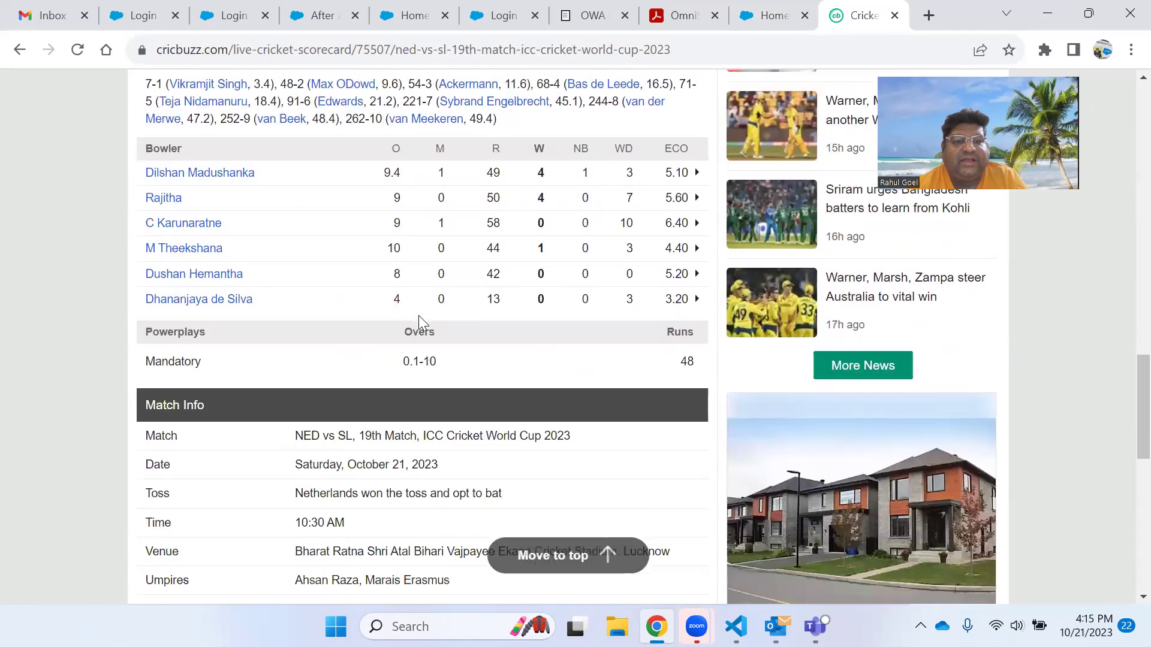
scroll(419, 322, "down", 3)
scroll(419, 323, "down", 2)
scroll(420, 322, "up", 4)
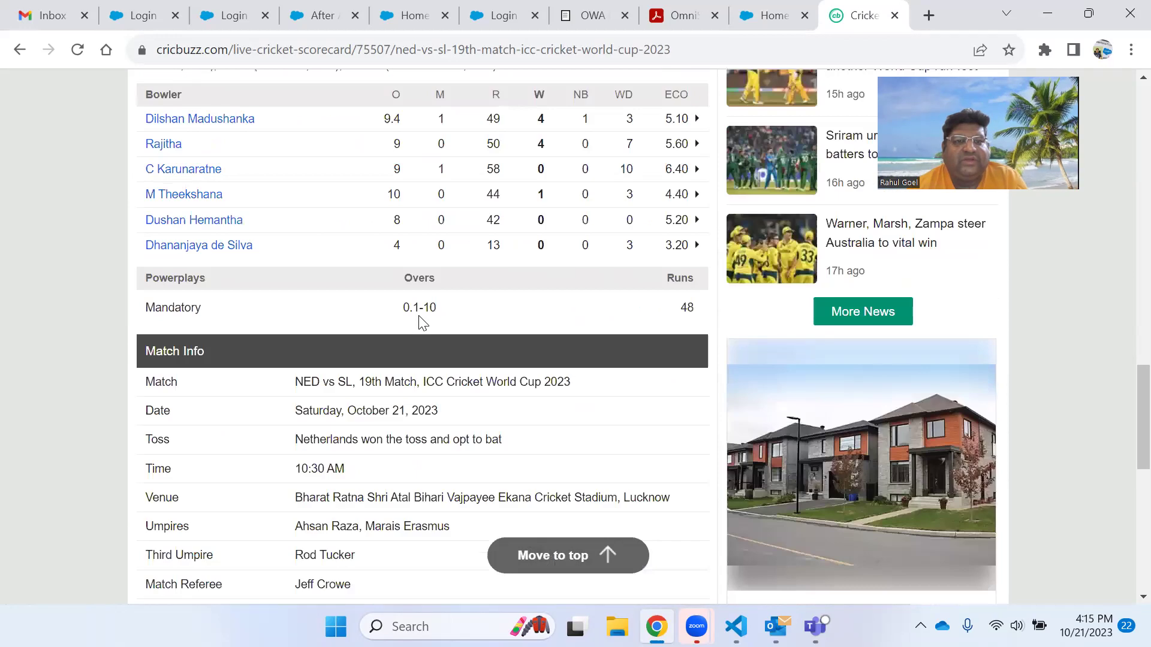
scroll(422, 322, "up", 4)
scroll(422, 322, "up", 4)
scroll(421, 322, "up", 2)
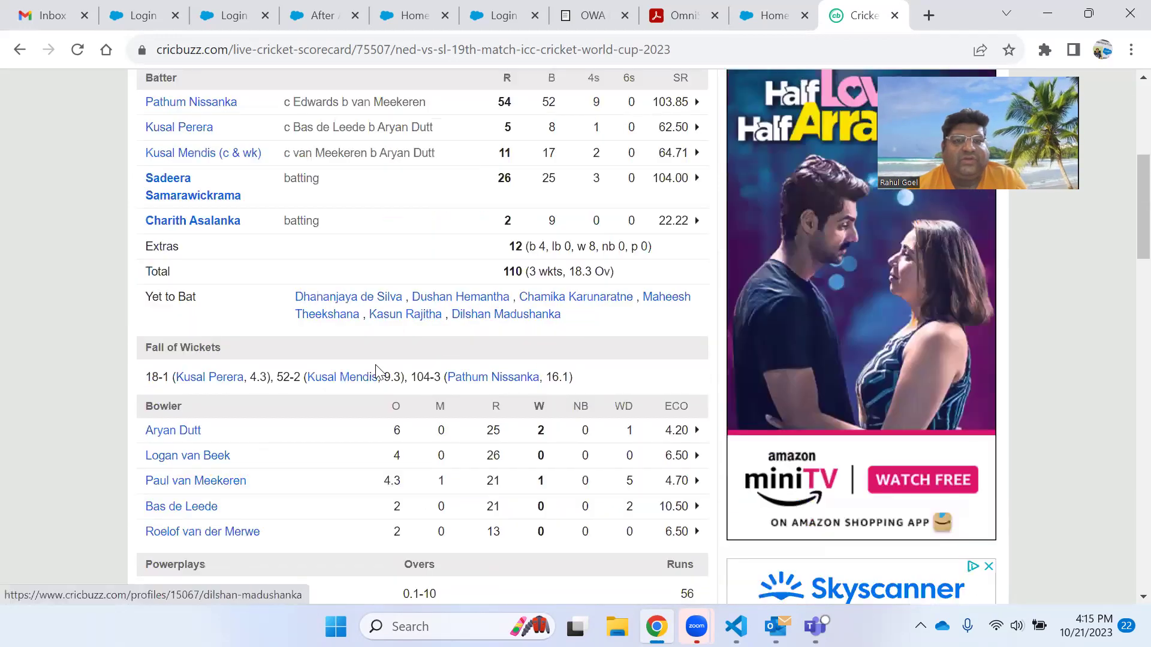
scroll(379, 359, "up", 4)
scroll(378, 324, "up", 3)
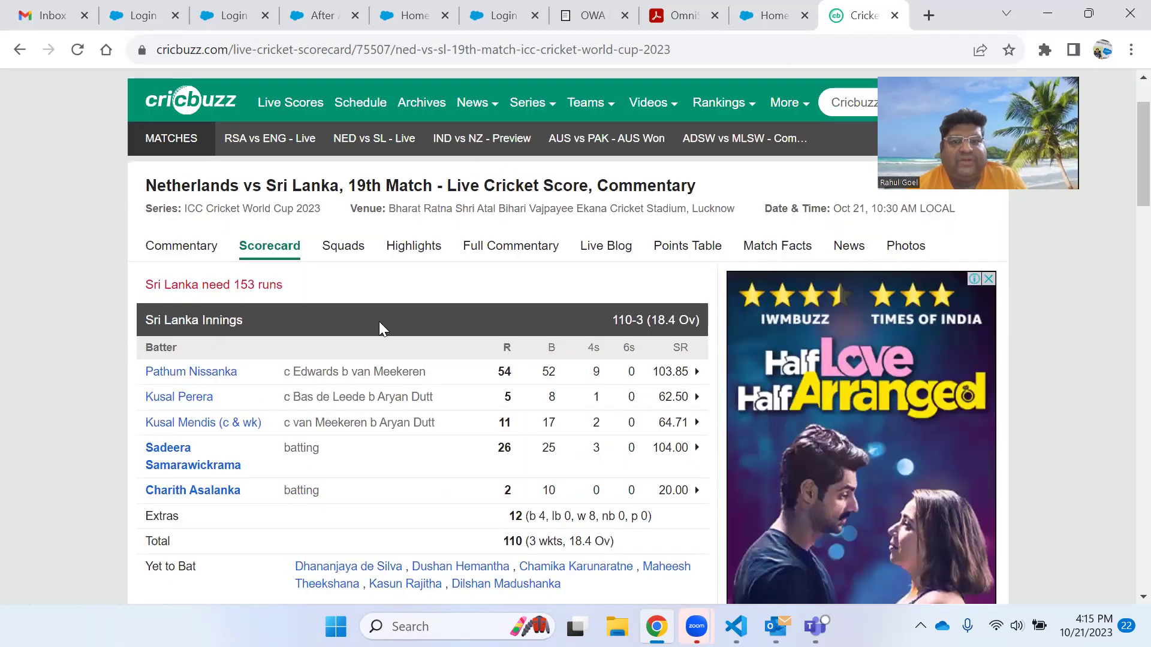
scroll(378, 321, "down", 2)
scroll(531, 333, "down", 2)
scroll(531, 333, "down", 2)
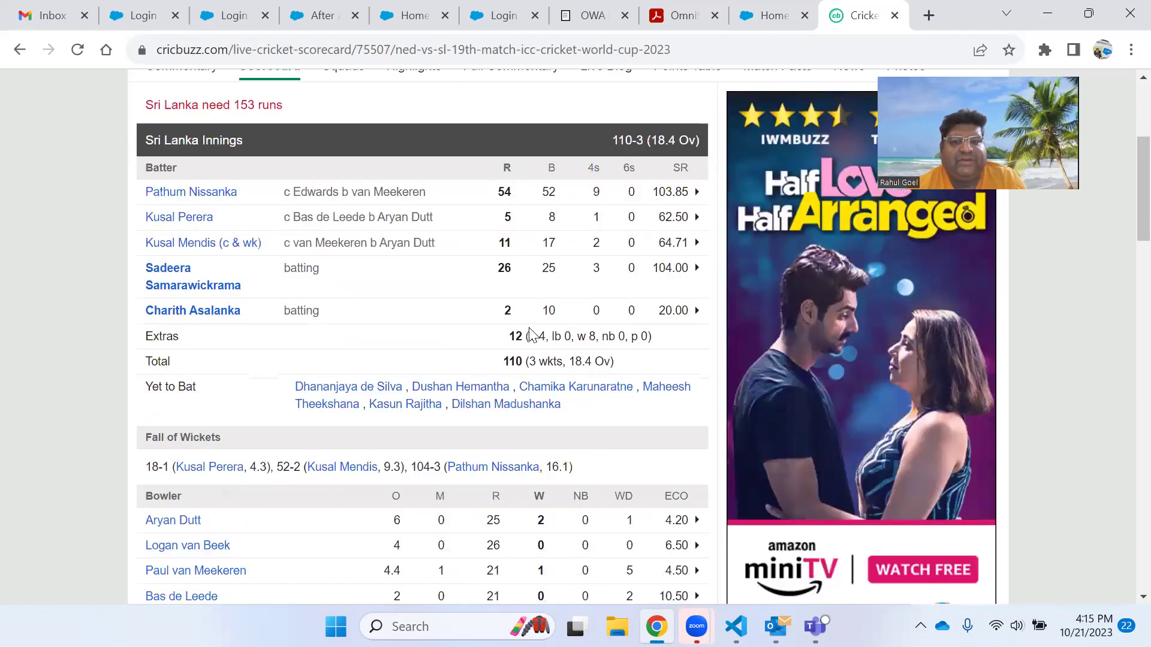
Step: Go back to CricketLive on Salesforce Home, still showing SL 105/3 after 17.2 overs
left_click(768, 15)
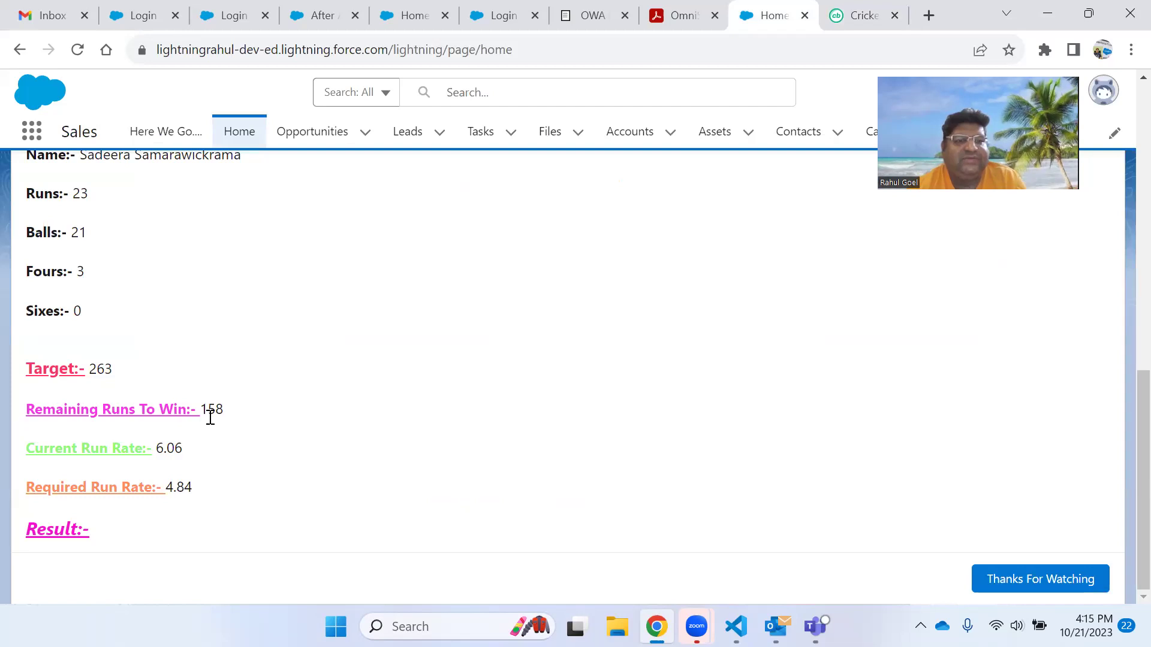
scroll(226, 395, "up", 5)
scroll(226, 396, "up", 5)
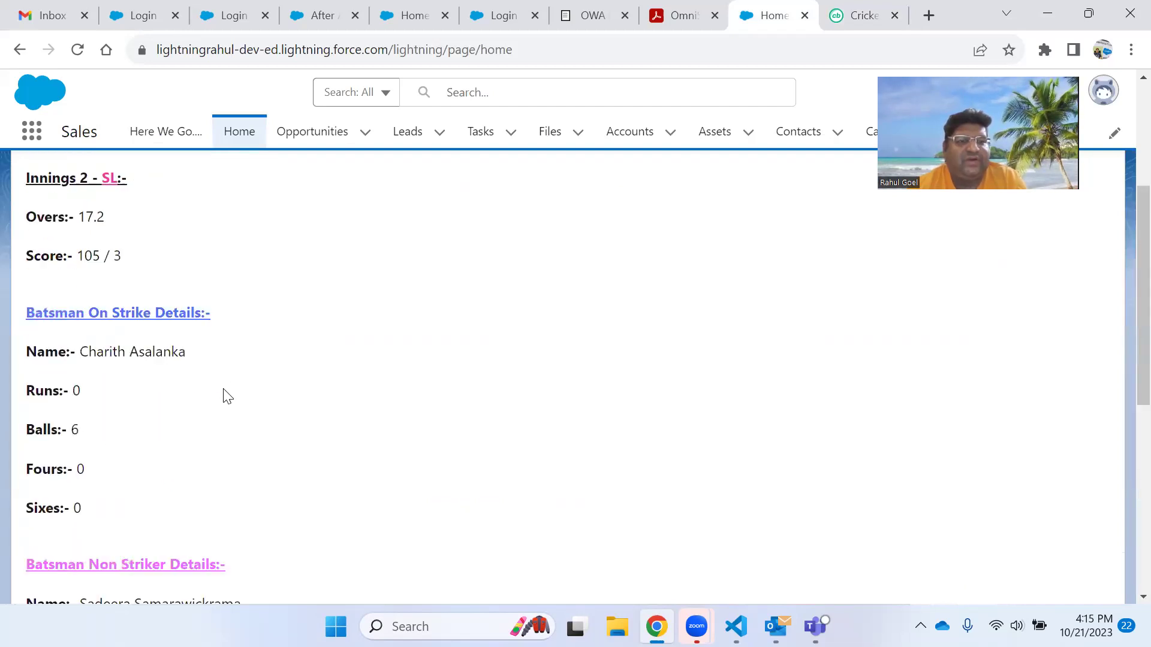
scroll(117, 395, "up", 5)
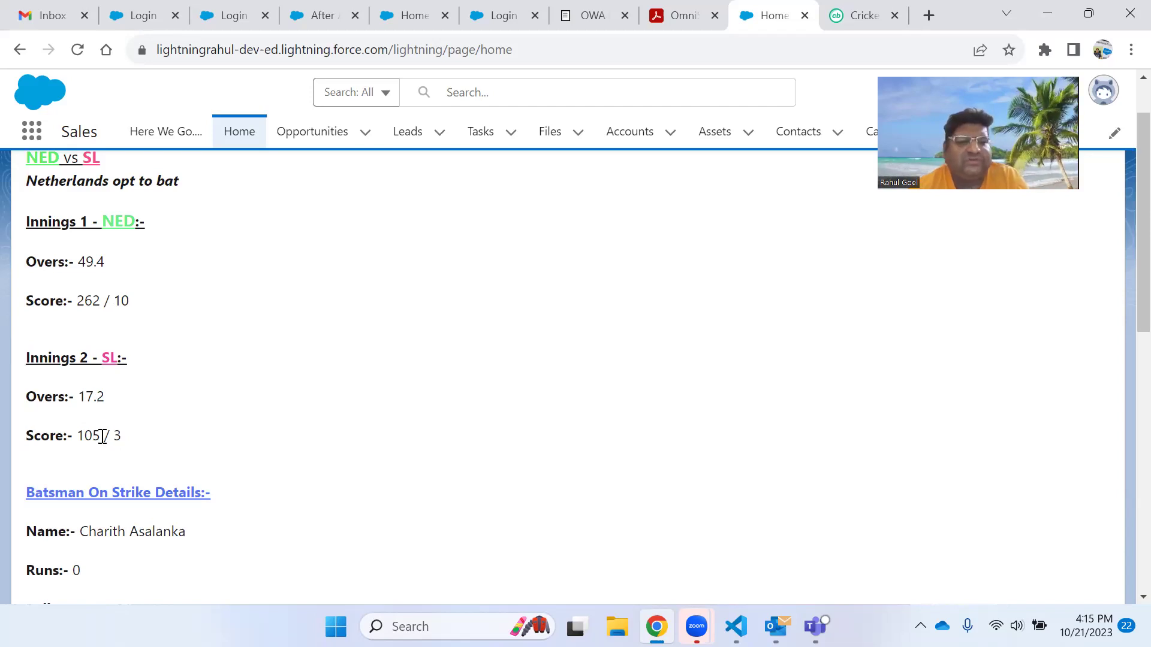
scroll(261, 406, "down", 4)
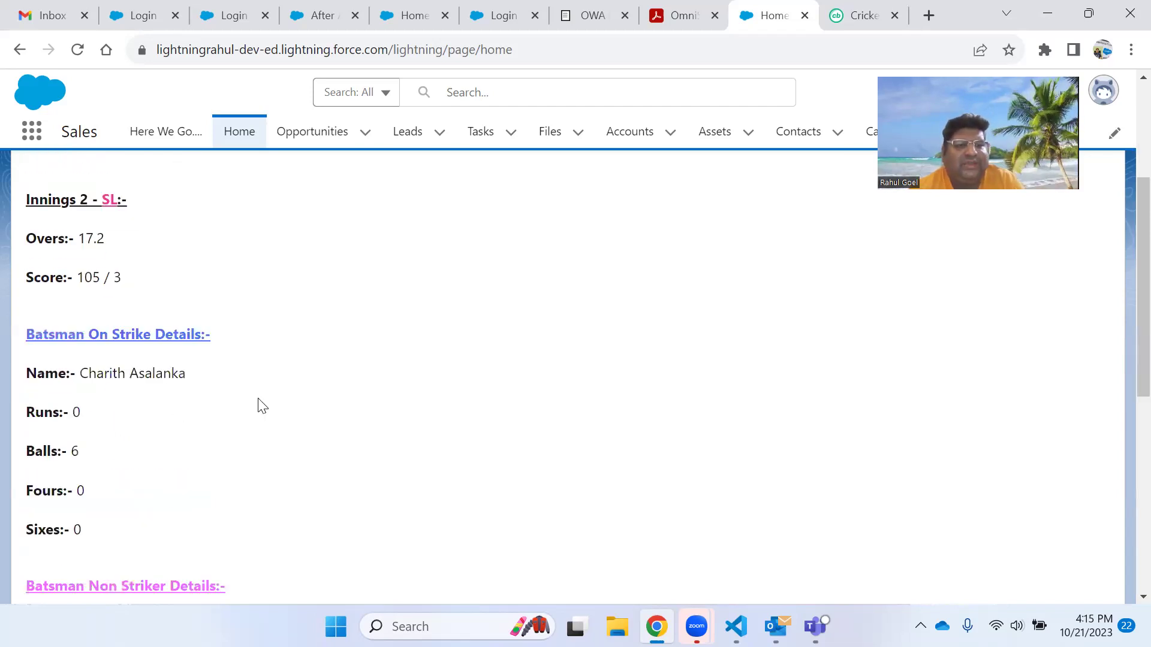
scroll(261, 407, "down", 4)
scroll(261, 407, "down", 5)
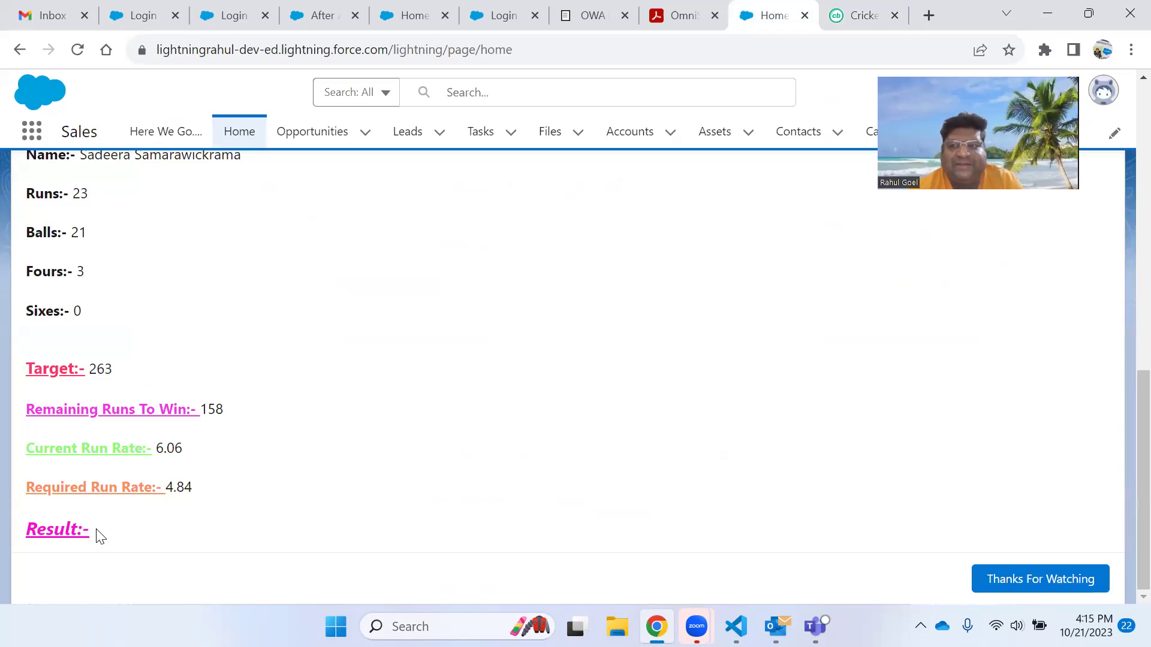
scroll(232, 454, "up", 2)
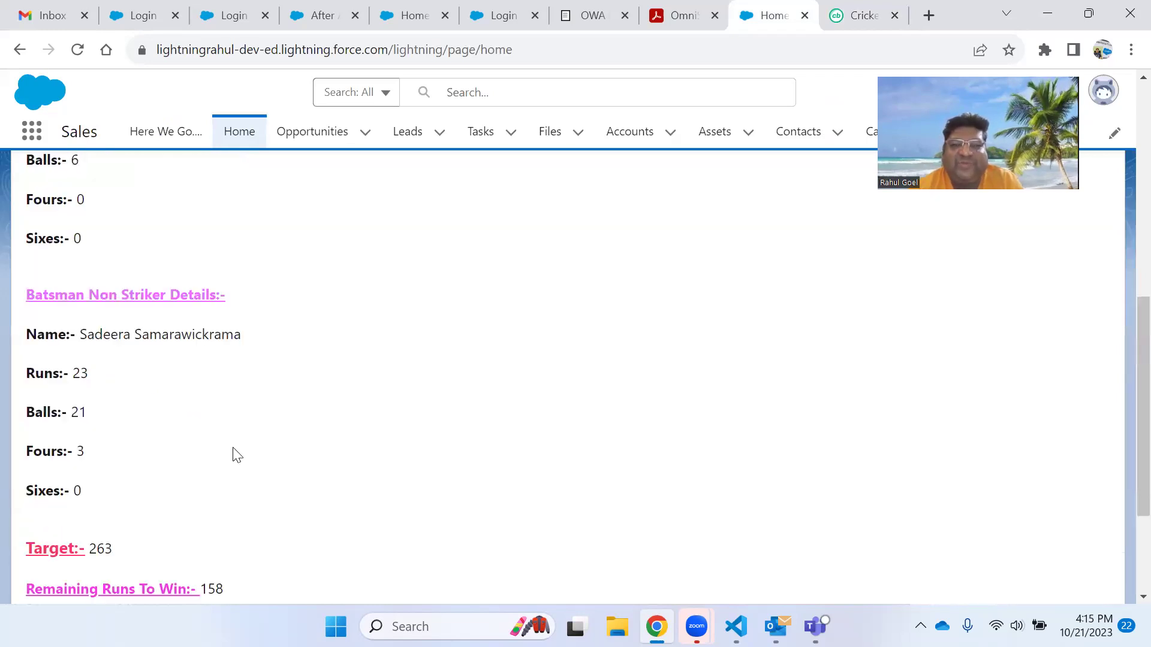
scroll(232, 455, "up", 3)
scroll(231, 454, "up", 2)
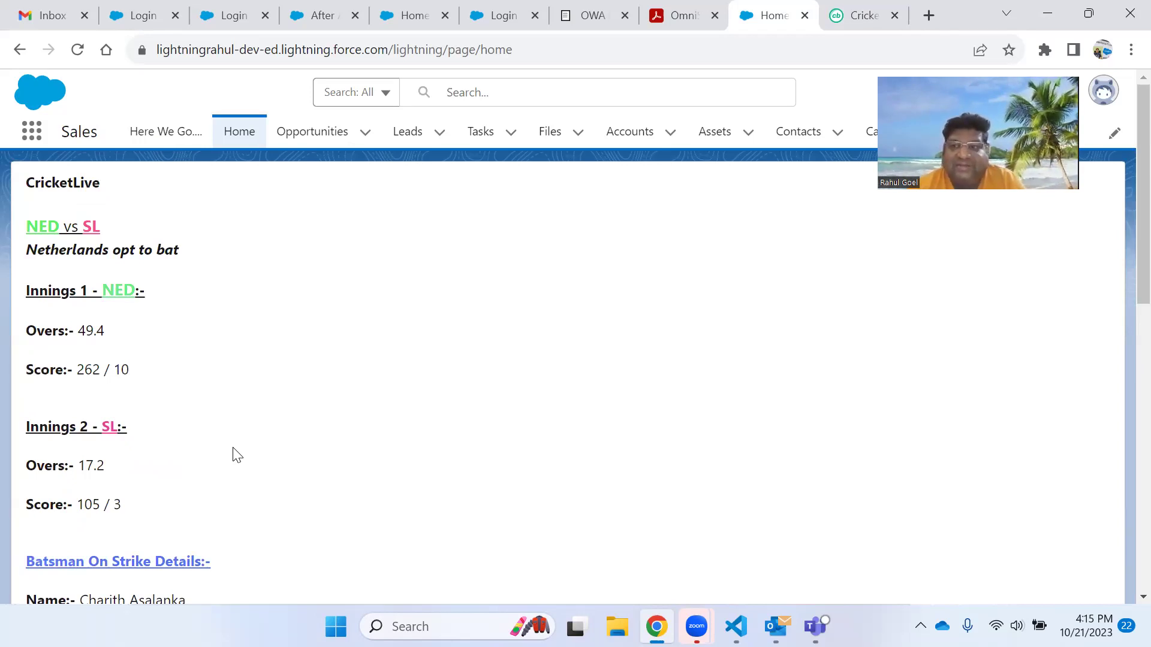
scroll(299, 374, "down", 1)
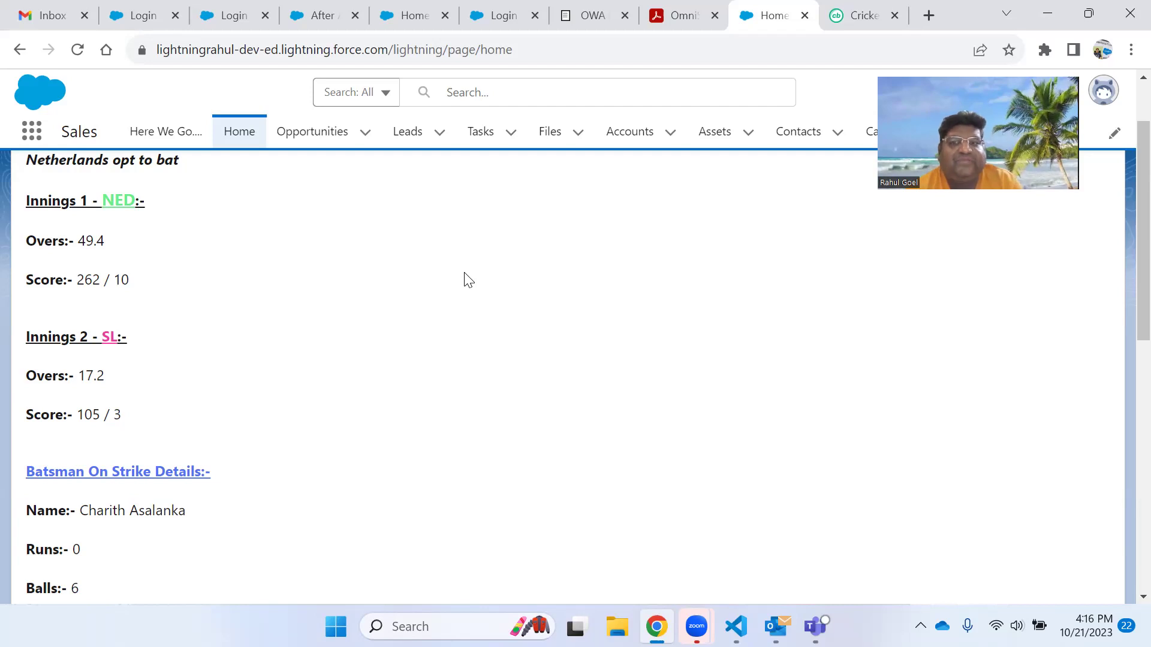
scroll(468, 279, "up", 1)
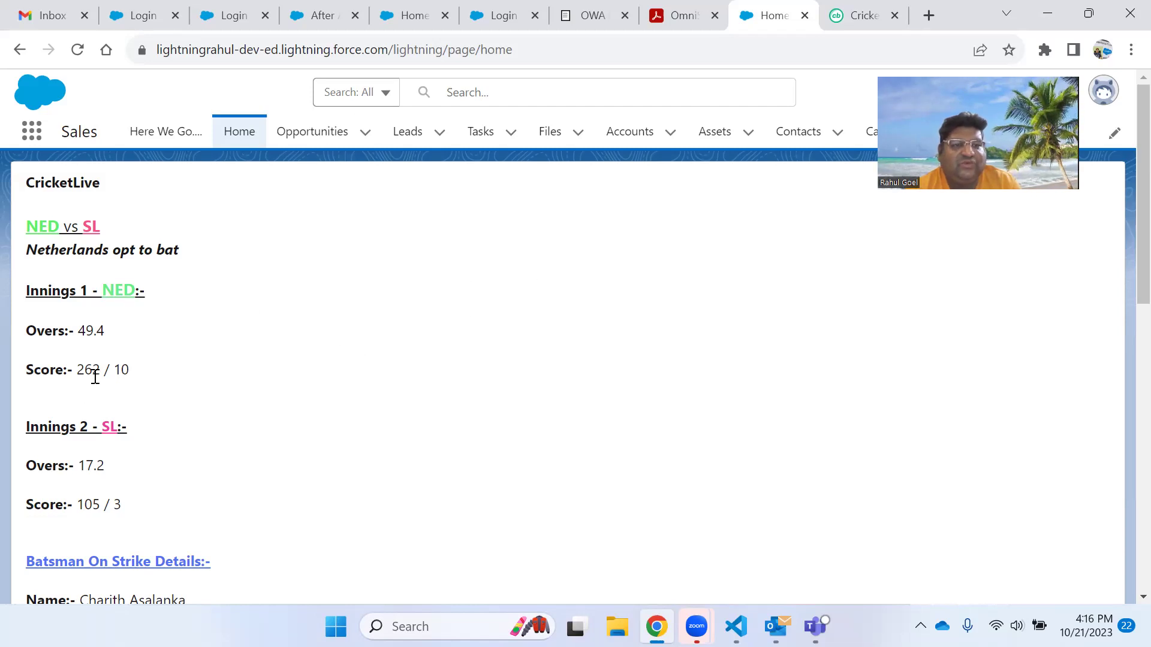
scroll(94, 422, "down", 1)
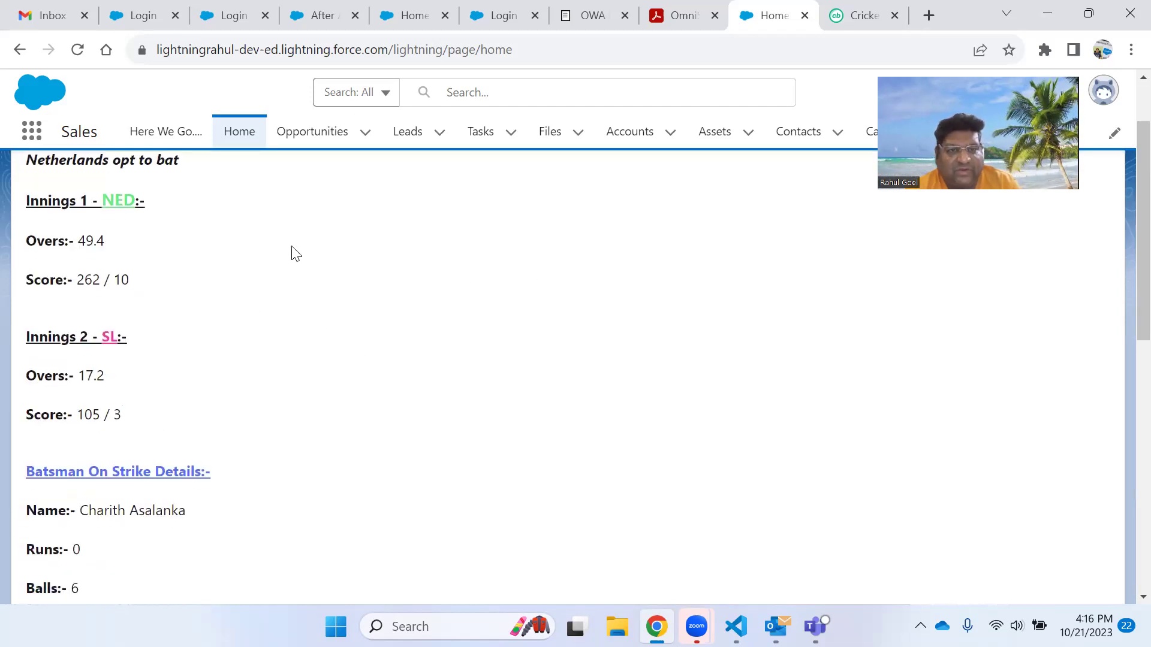
Step: Reload Home and refresh CricketLive to SL 108/3, then check Cricbuzz's 111-3
left_click(240, 131)
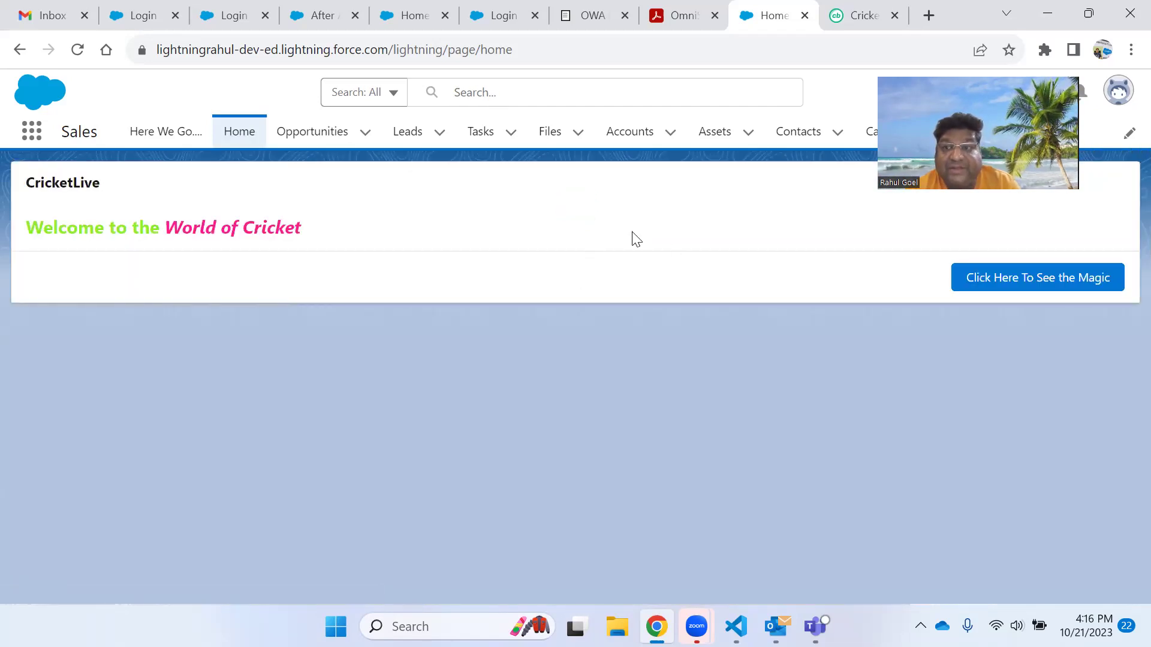
left_click(1025, 280)
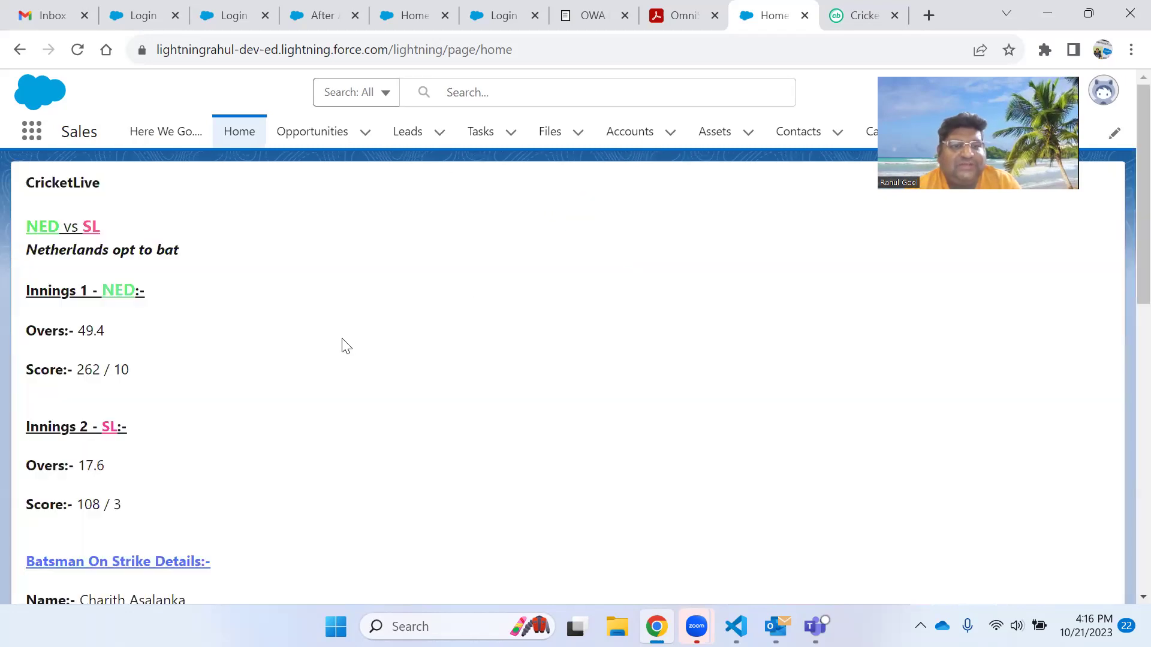
scroll(343, 346, "down", 1)
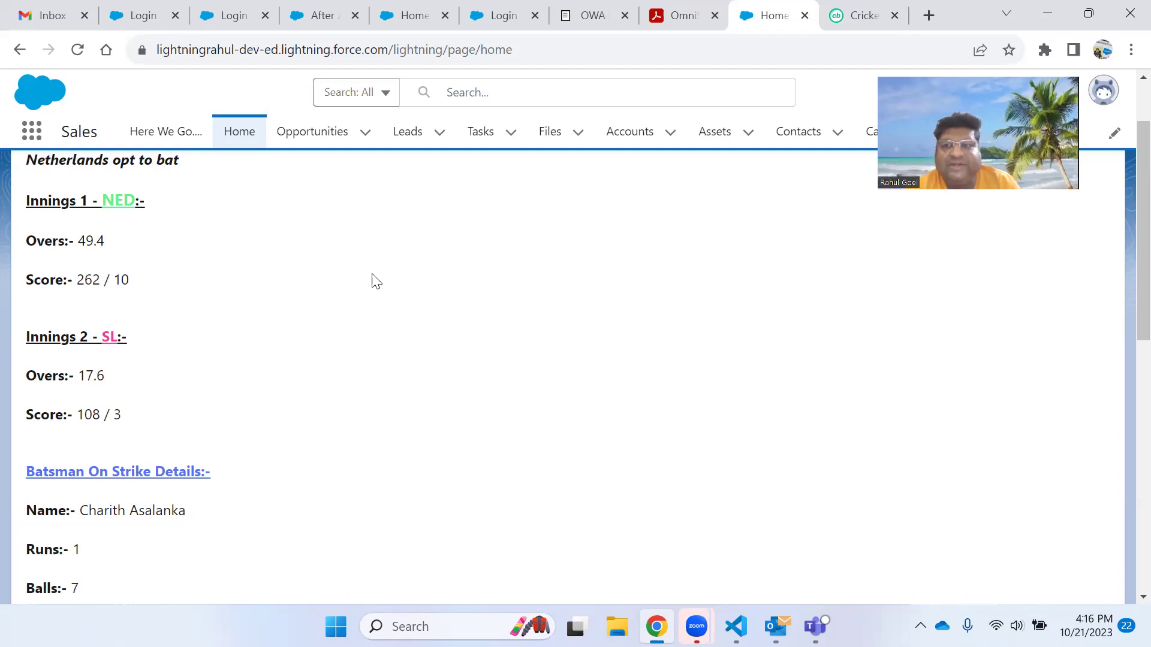
left_click(849, 16)
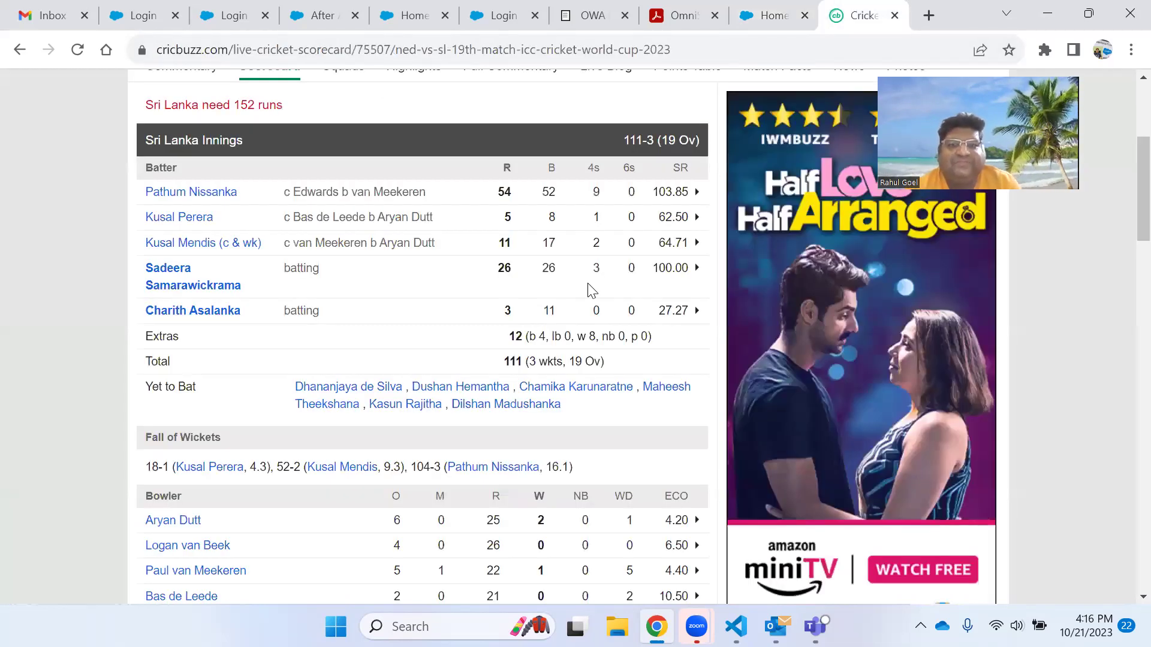
scroll(592, 289, "up", 2)
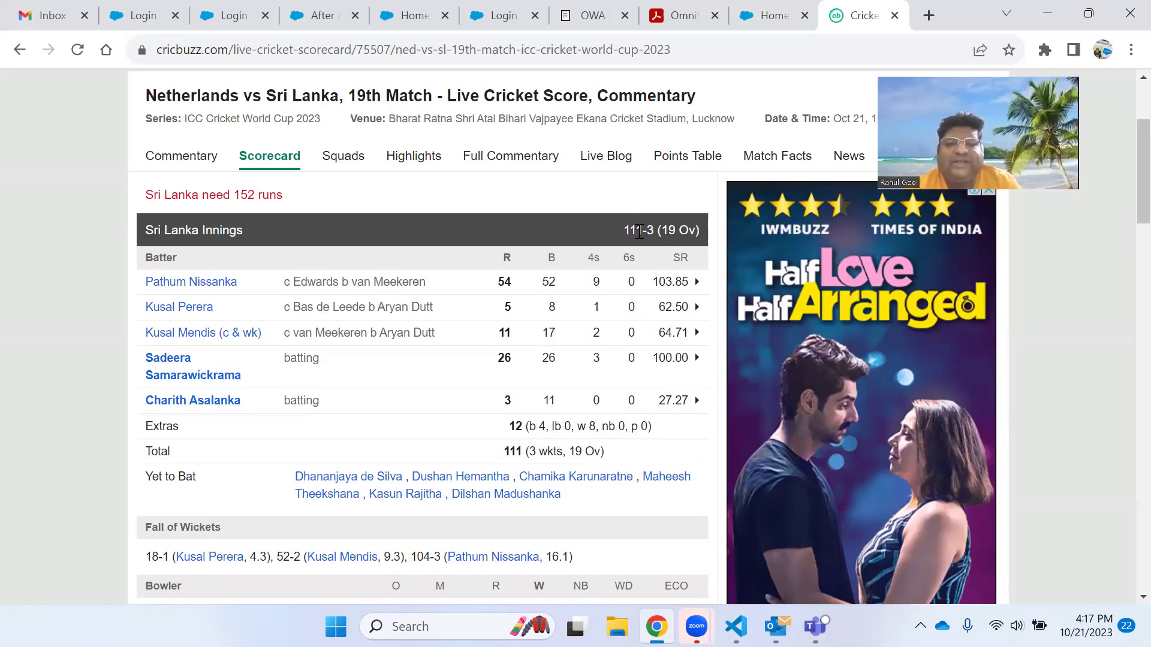
Step: Return to CricketLive, now showing 154 runs needed at 6.00 with Samarawickrama on 25
left_click(774, 16)
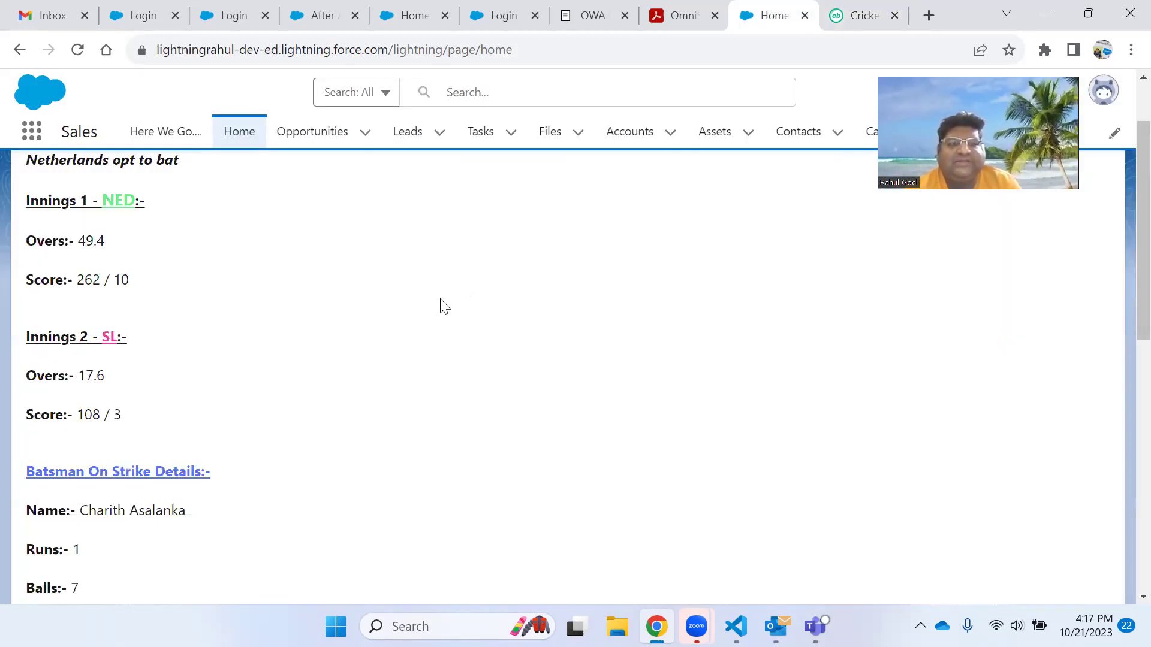
scroll(435, 310, "down", 3)
scroll(315, 364, "down", 3)
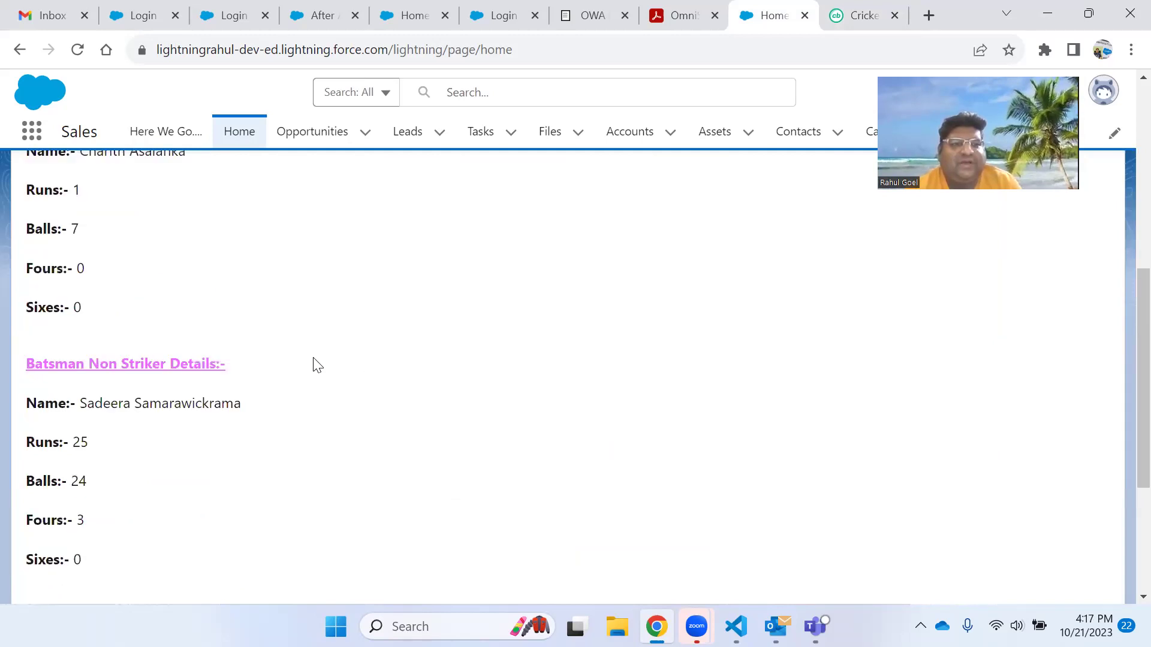
scroll(163, 247, "up", 1)
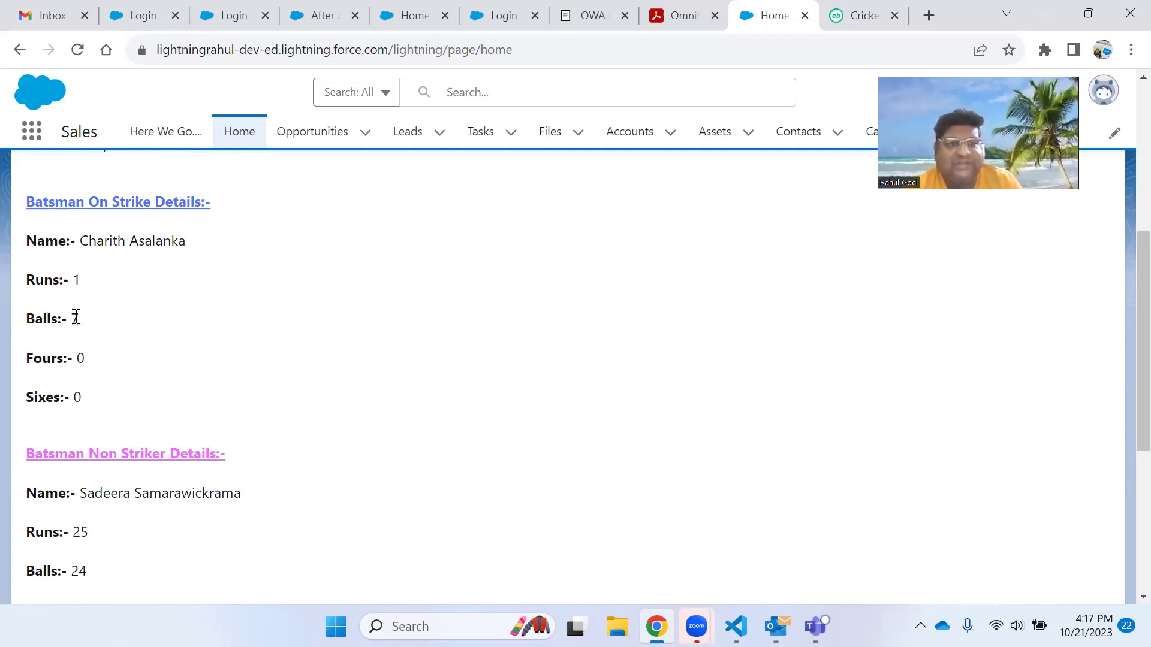
scroll(265, 370, "up", 2)
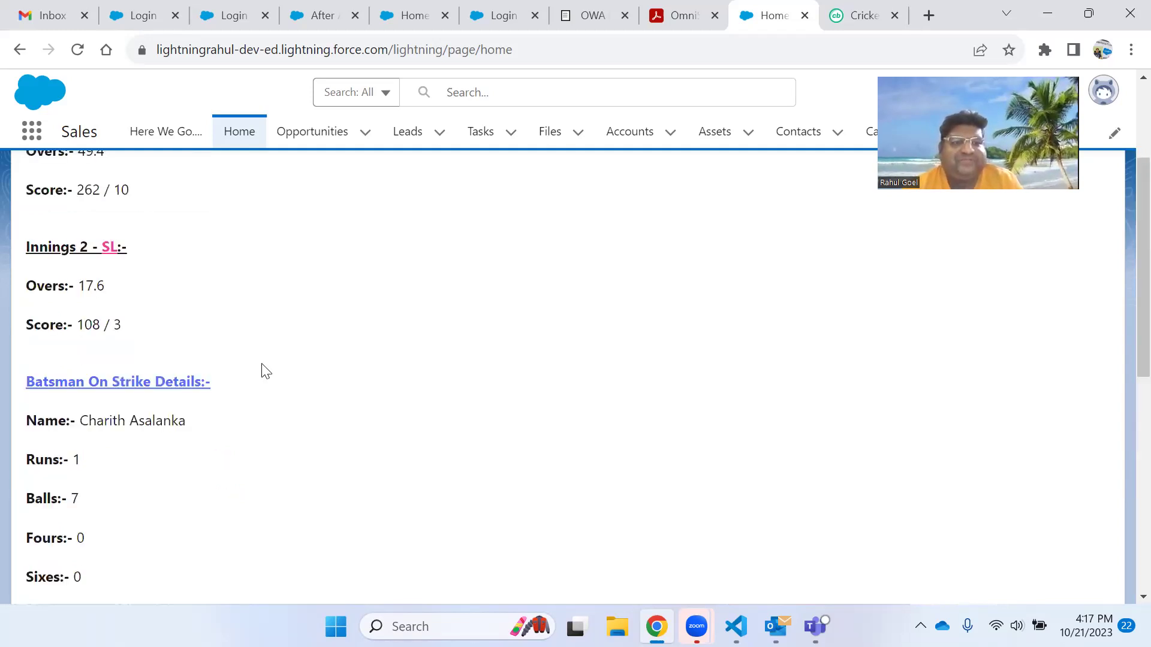
scroll(264, 370, "down", 4)
scroll(180, 351, "down", 1)
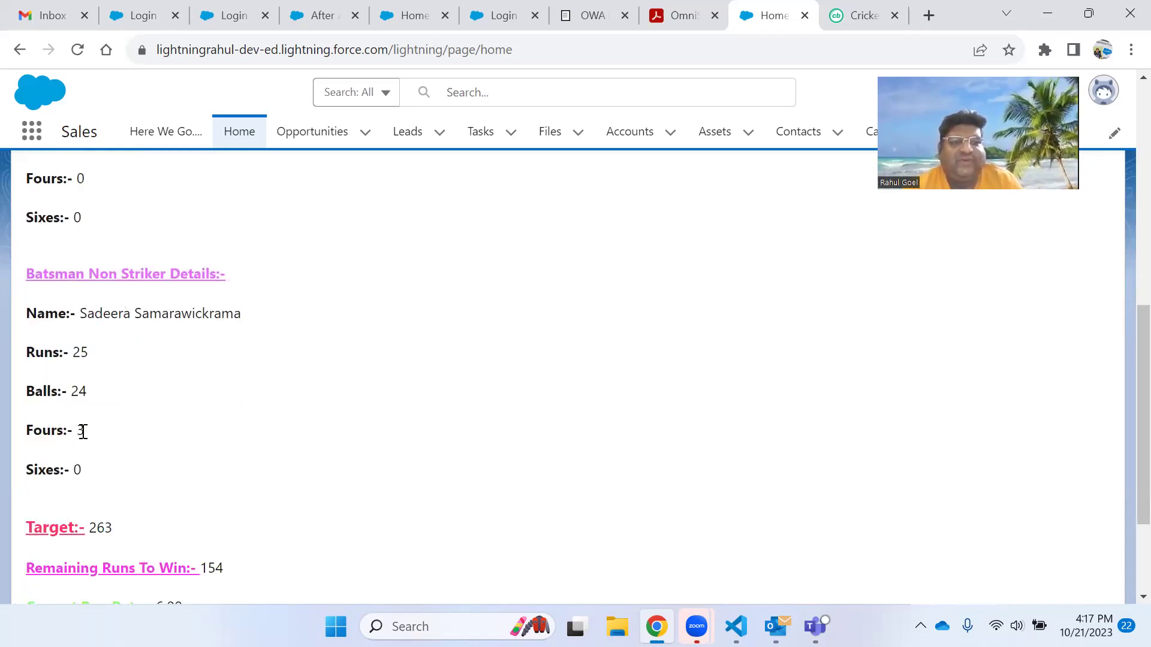
scroll(230, 436, "down", 1)
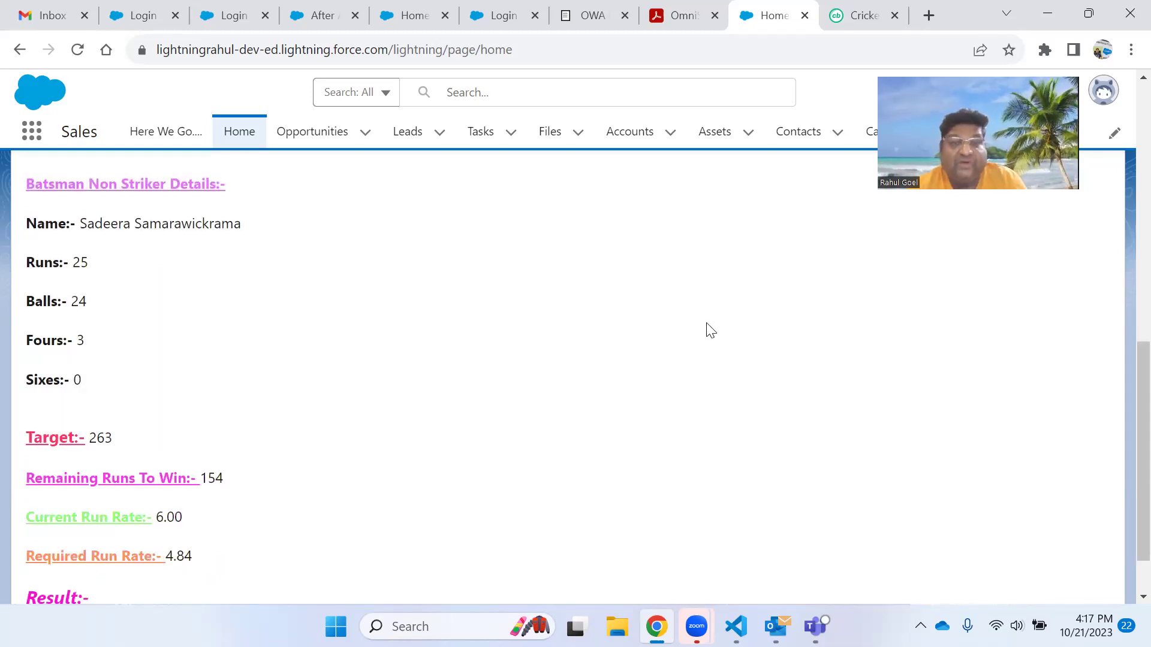
scroll(710, 330, "up", 3)
scroll(710, 330, "up", 2)
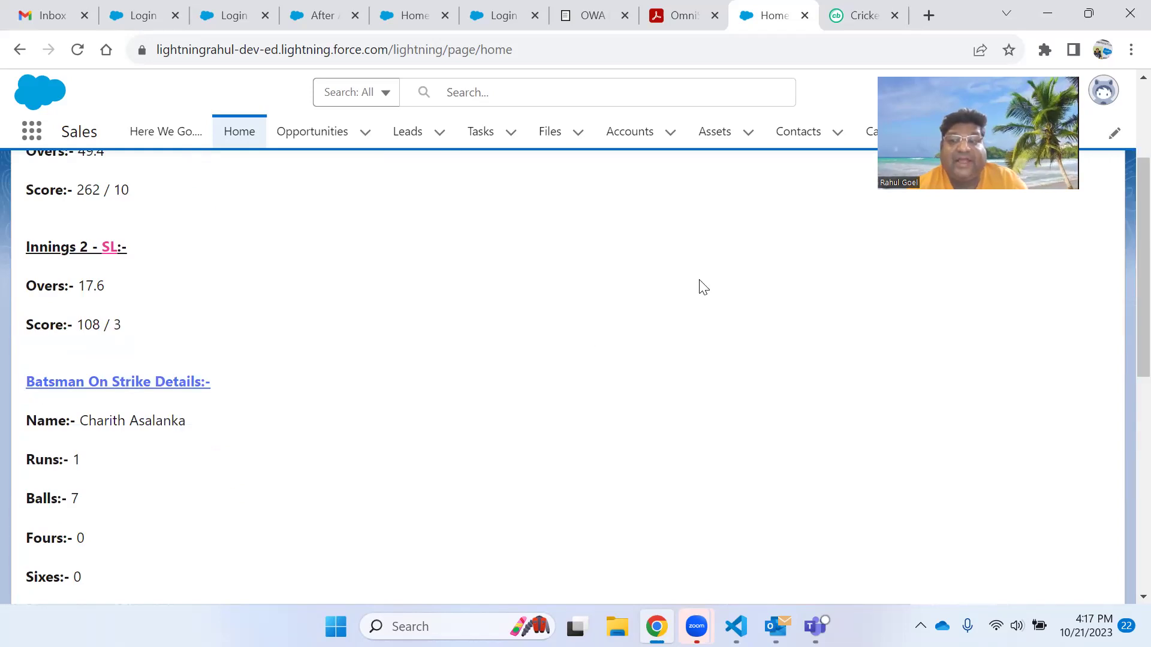
scroll(678, 327, "up", 3)
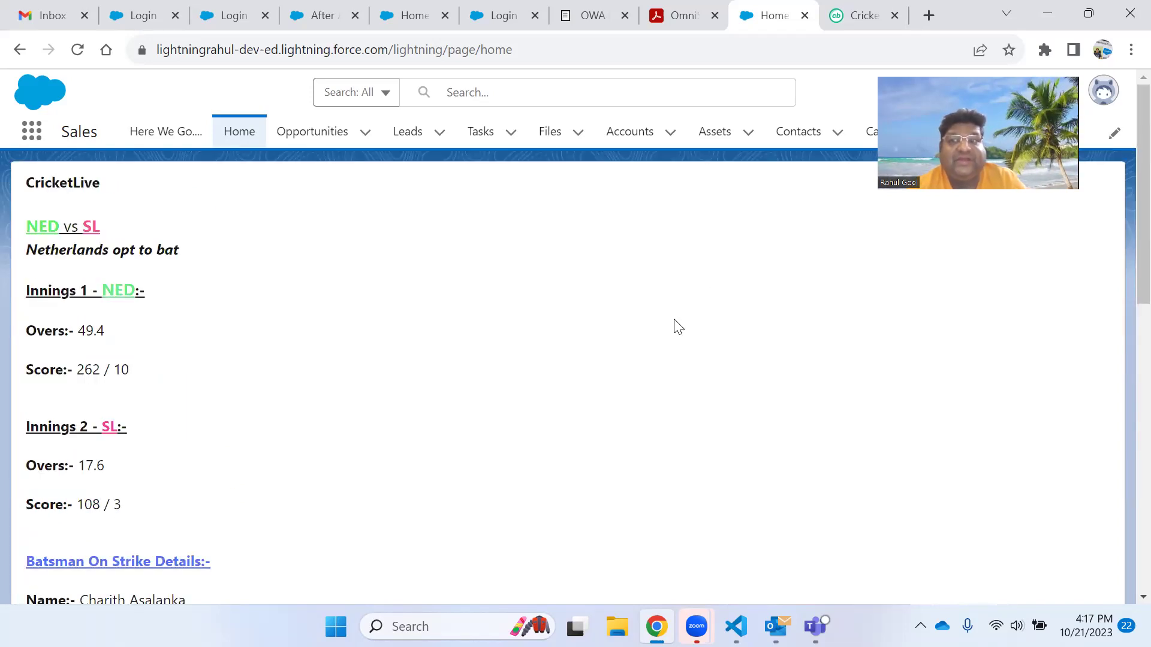